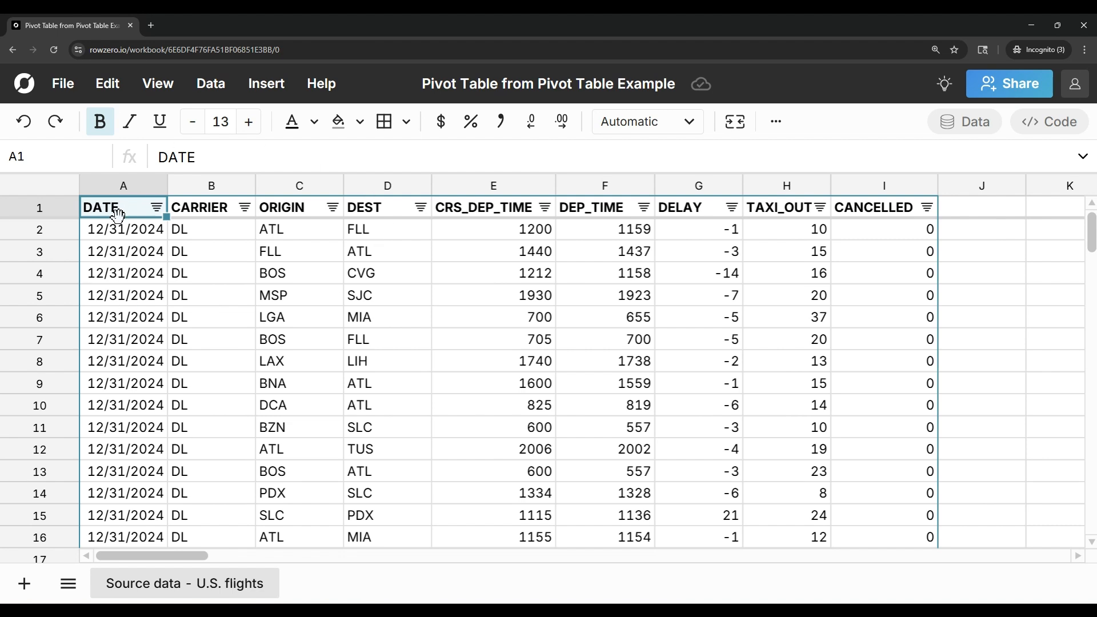
Step: Insert a pivot table on a new sheet using the entire U.S. flights data range as its source
key(ctrl+Down)
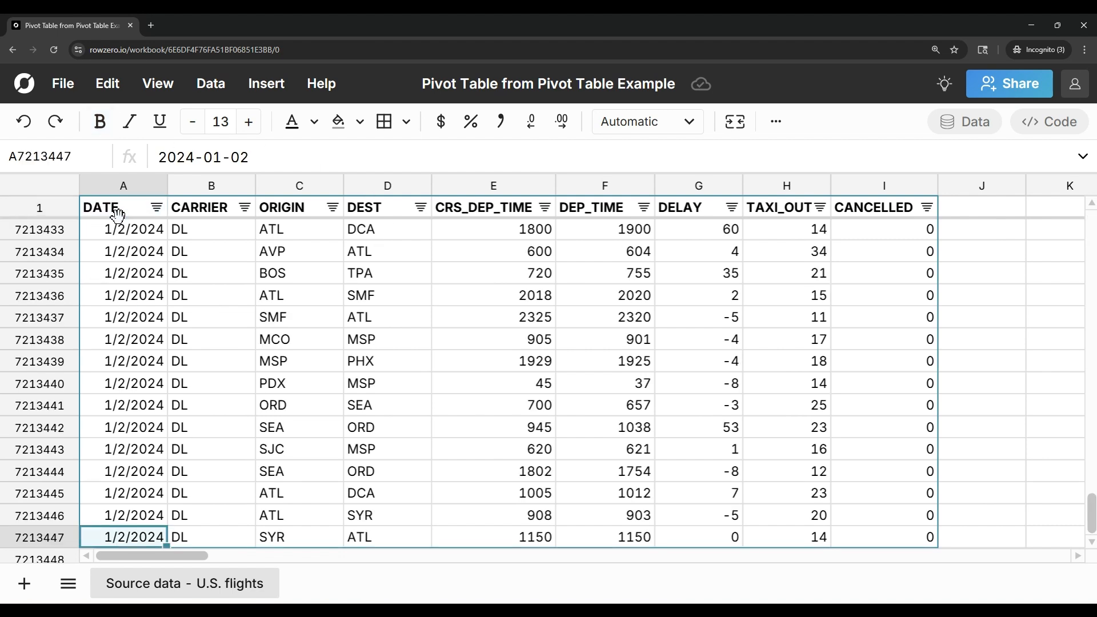
click(117, 214)
key(Down)
click(198, 243)
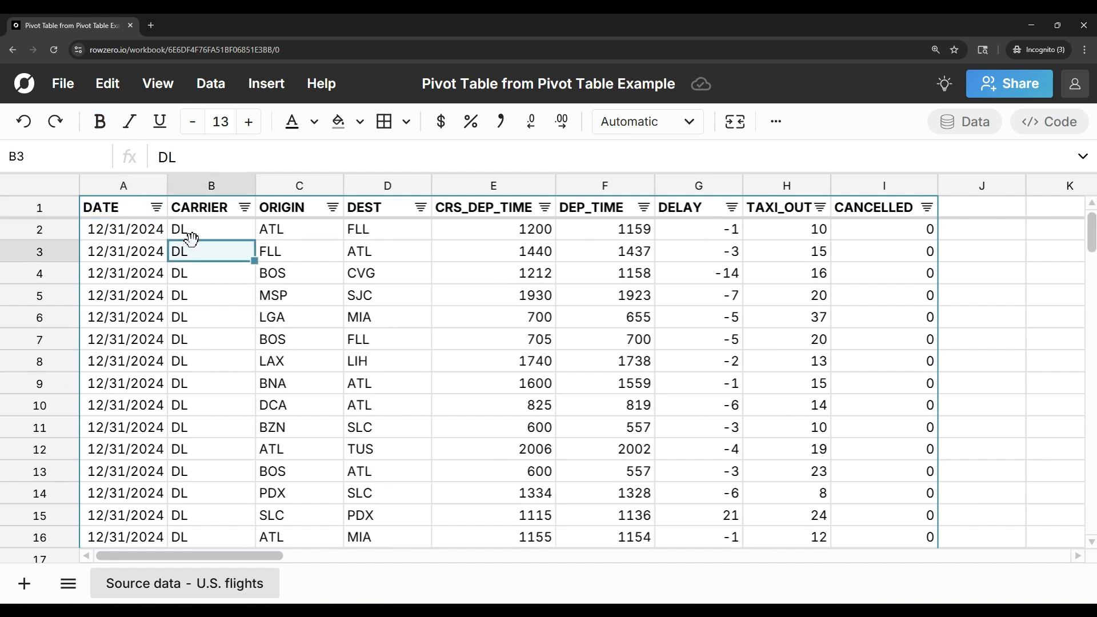
key(ctrl+a)
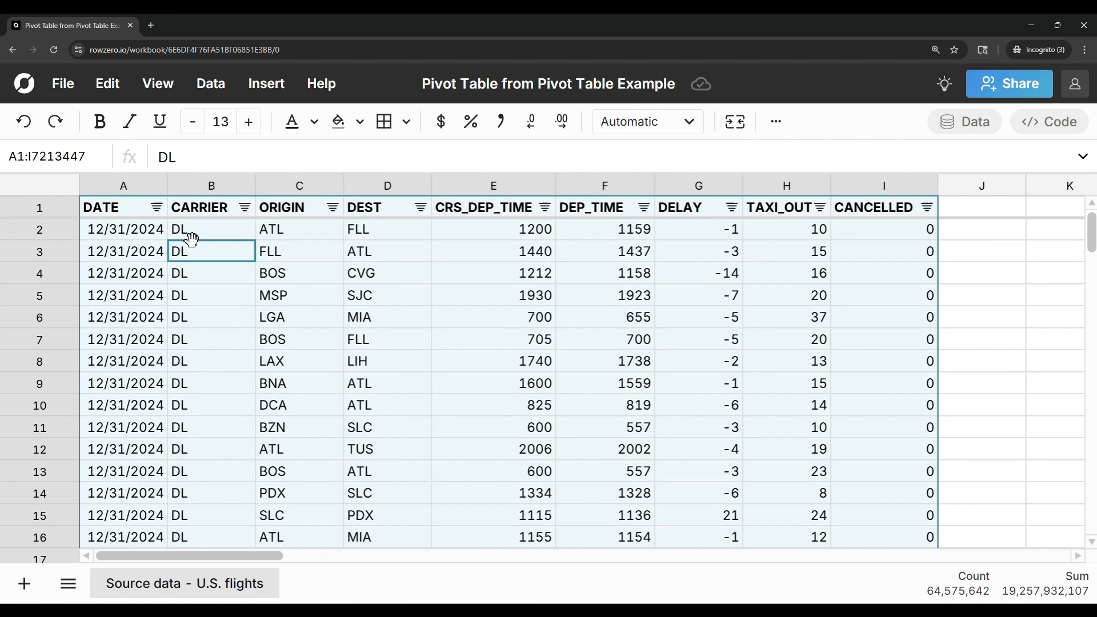
click(266, 83)
click(308, 155)
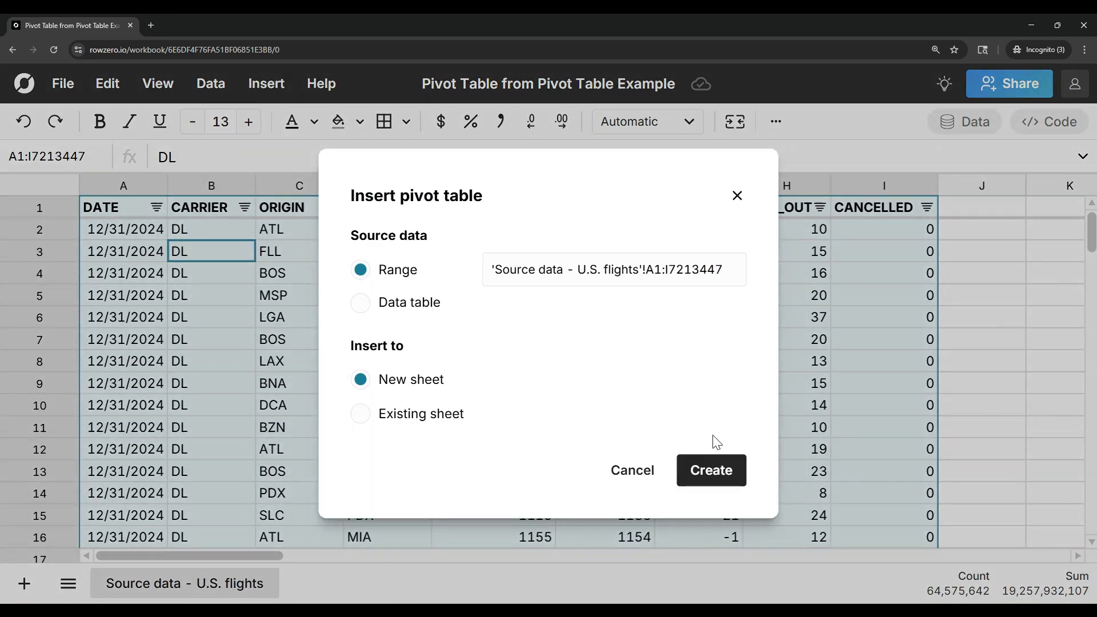
click(720, 469)
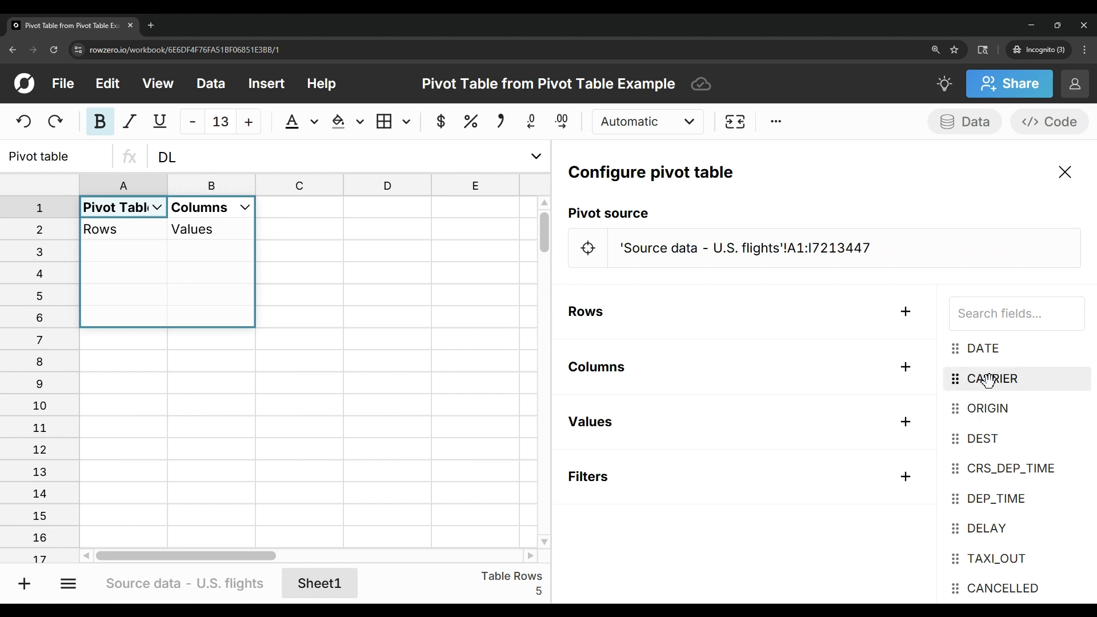
Step: Add CARRIER, ORIGIN and DEST as row fields of the pivot table, in that order
drag(988, 381, 826, 330)
drag(998, 410, 826, 377)
drag(999, 437, 803, 436)
Step: Add ORIGIN as a value summarized by Count and sort the pivot table by that count from high to low
drag(984, 407, 737, 578)
click(833, 510)
click(839, 172)
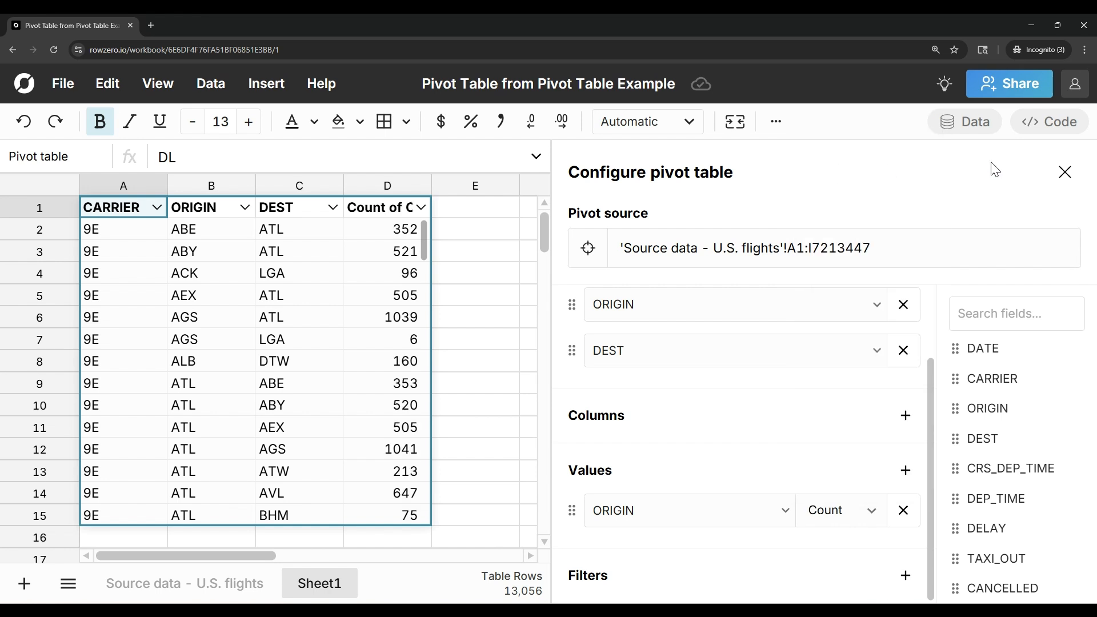
click(1064, 171)
click(421, 207)
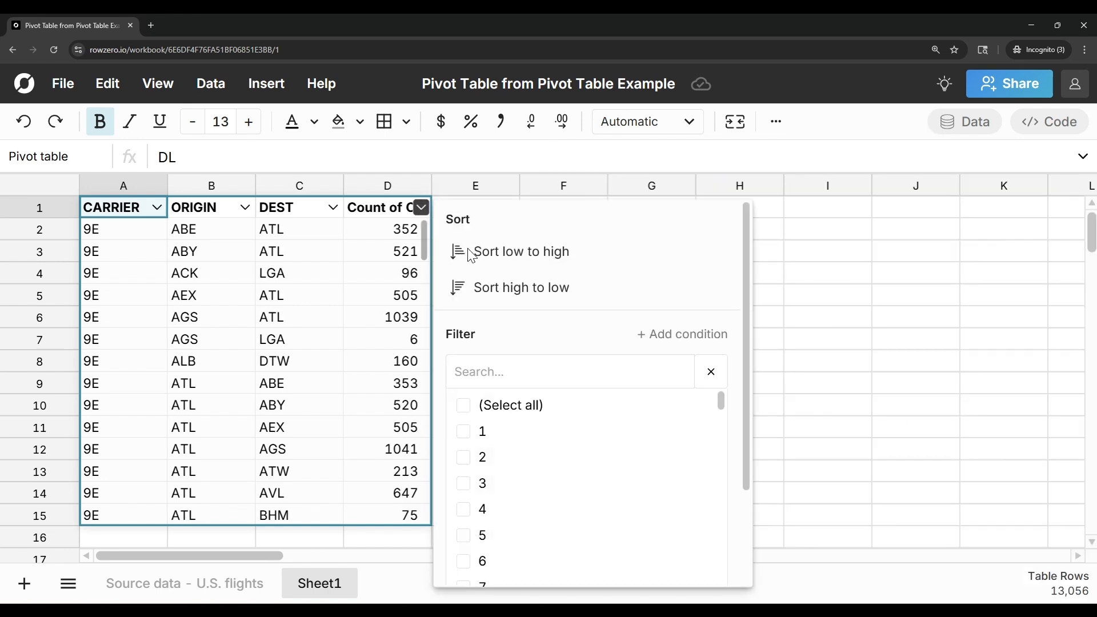
click(495, 288)
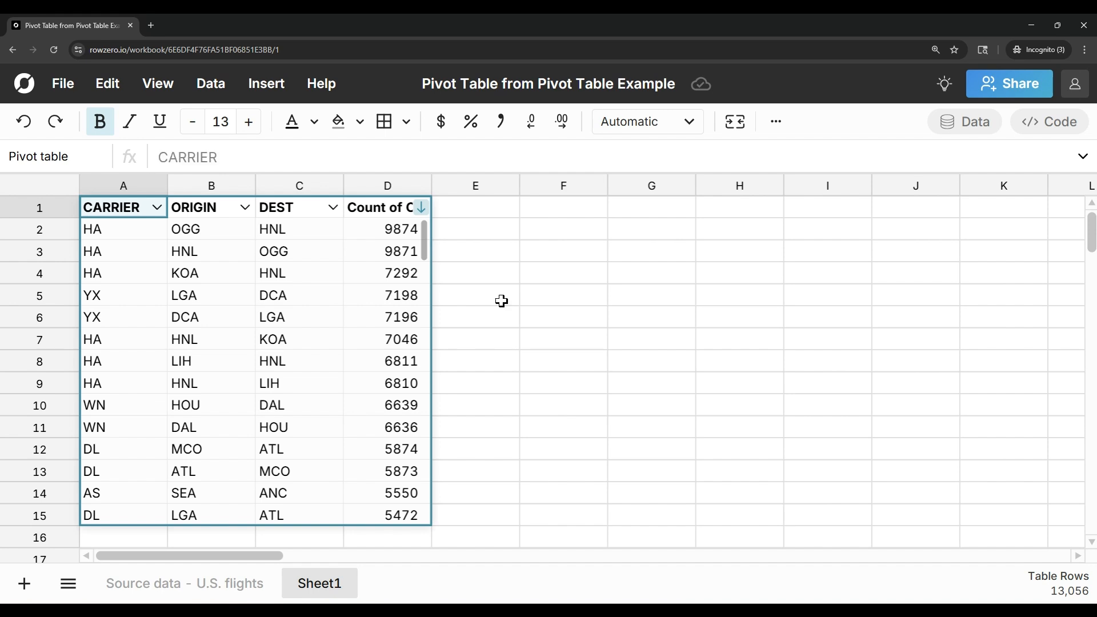
Step: Create a second pivot table from the first one, placing it on the existing sheet at cell A17
right_click(196, 253)
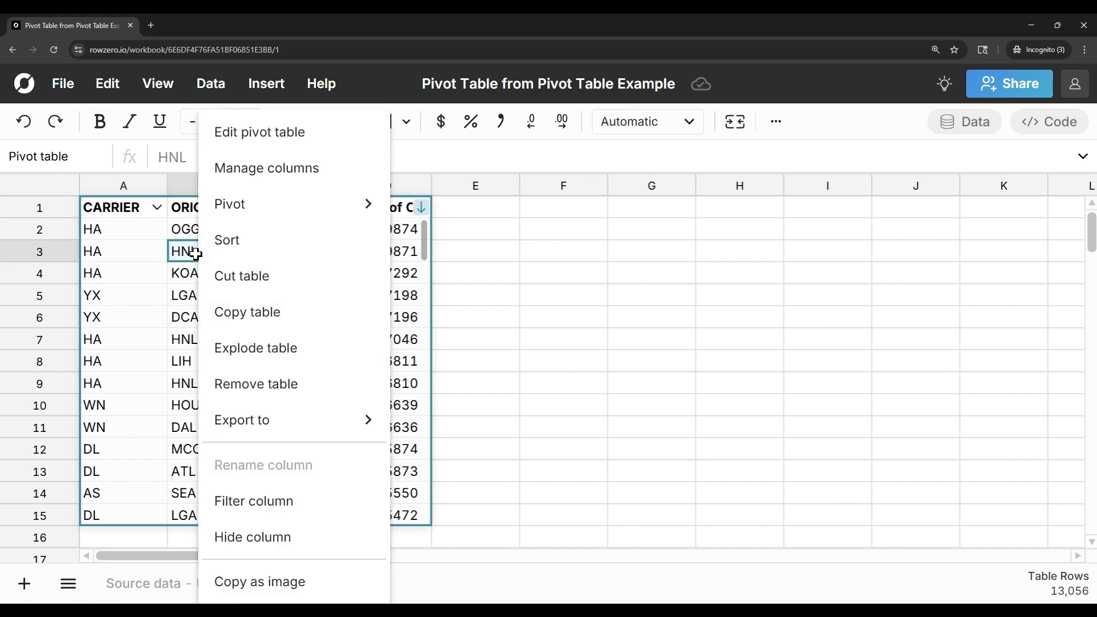
mouse_move(348, 204)
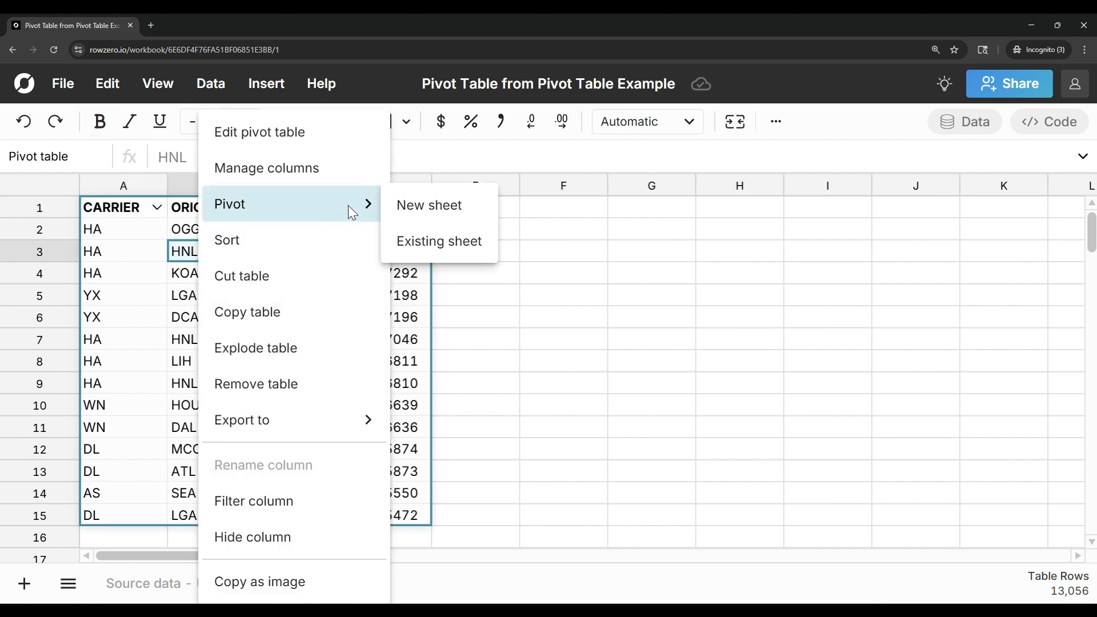
click(408, 244)
scroll(510, 366, down, 1)
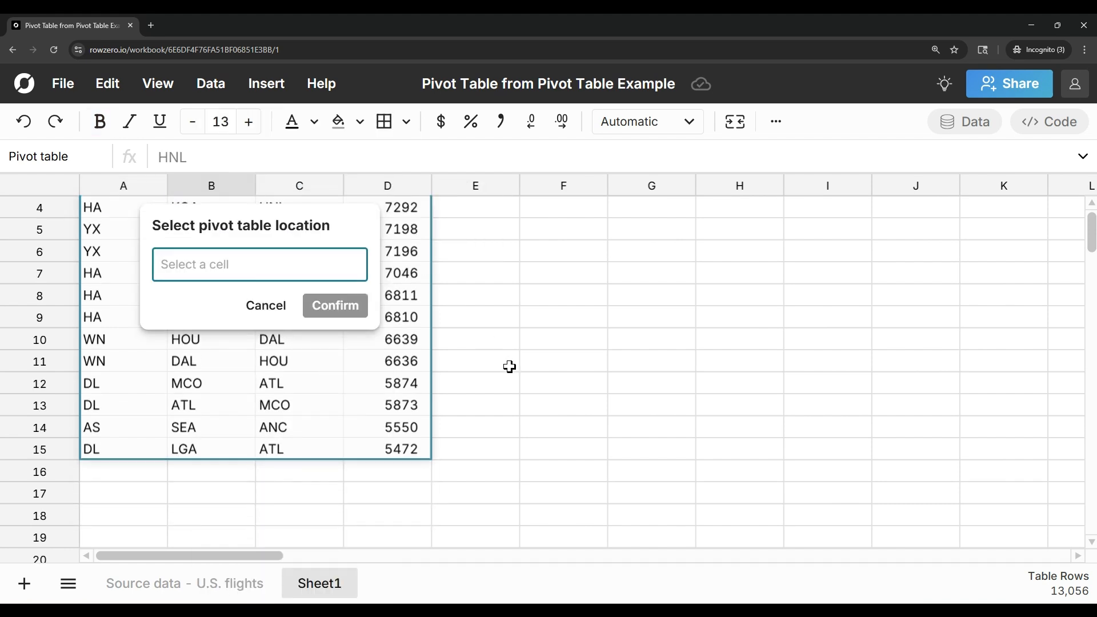
click(139, 490)
click(335, 305)
Step: Set up the second pivot table with CARRIER rows and a Count unique of ORIGIN, and sort the counts from high to low
scroll(449, 413, down, 3)
drag(992, 349, 758, 333)
drag(980, 379, 800, 521)
click(800, 522)
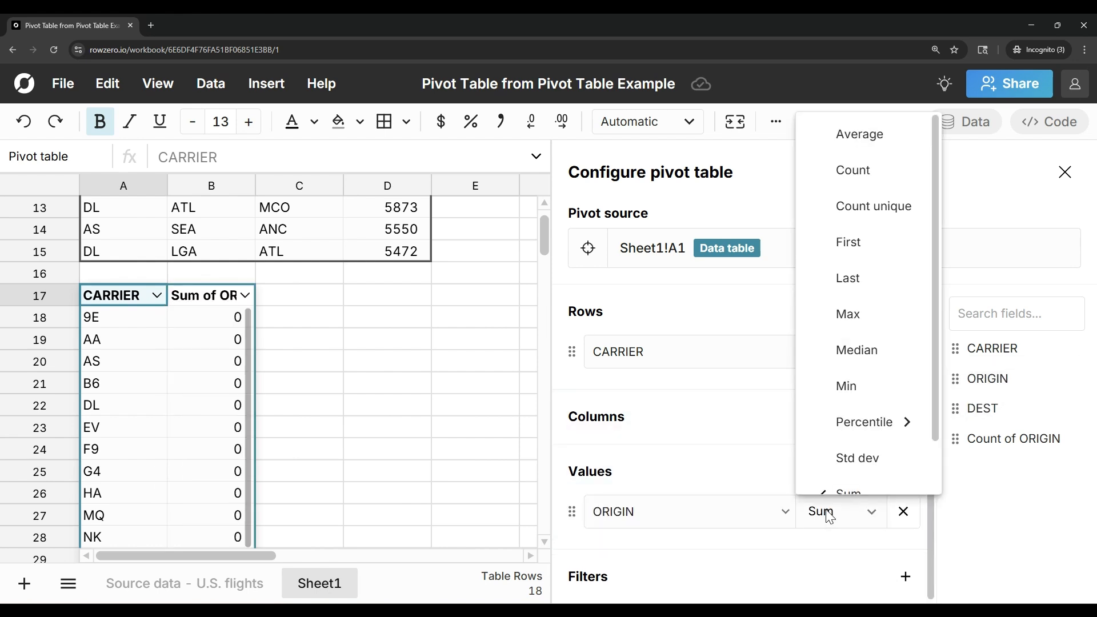
click(826, 191)
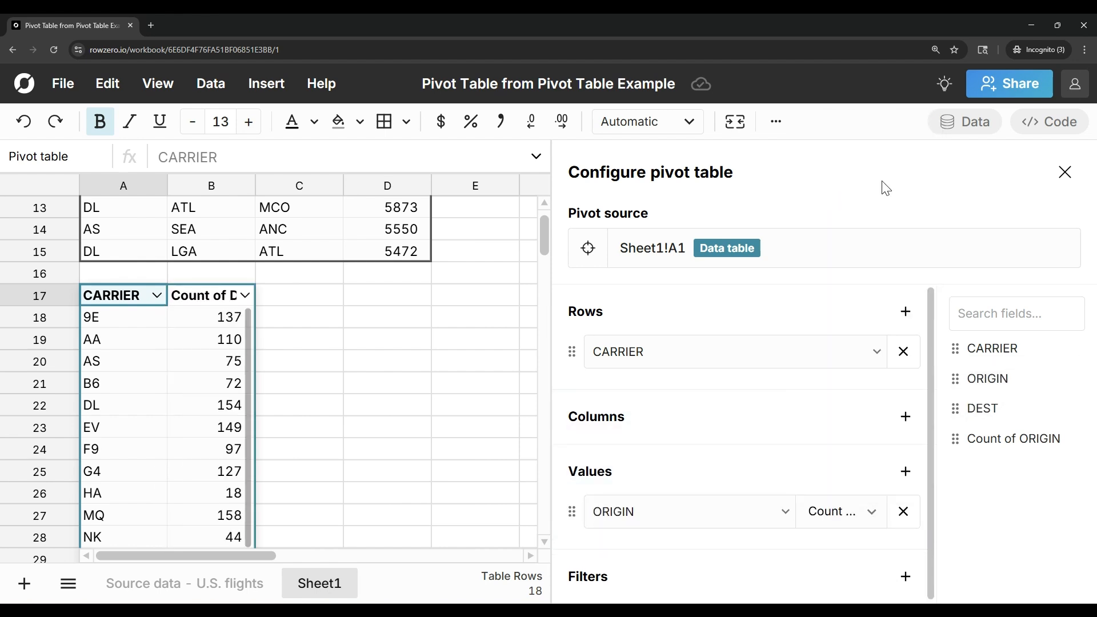
click(1064, 172)
click(245, 295)
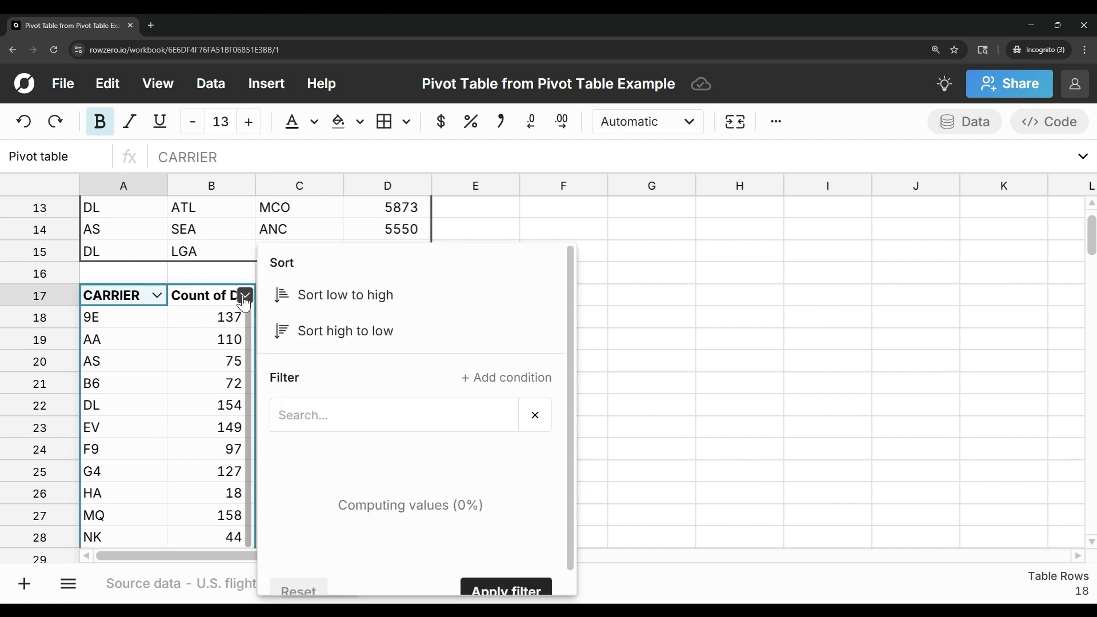
click(341, 328)
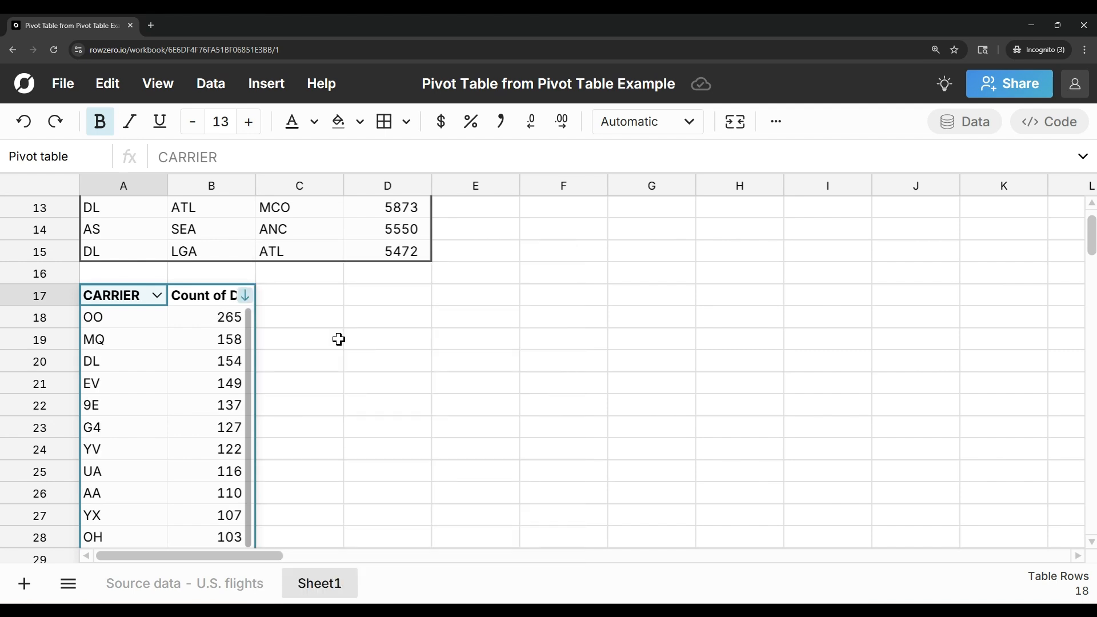
Step: Filter the second pivot table to routes whose Count of ORIGIN is greater than or equal to 365
click(162, 340)
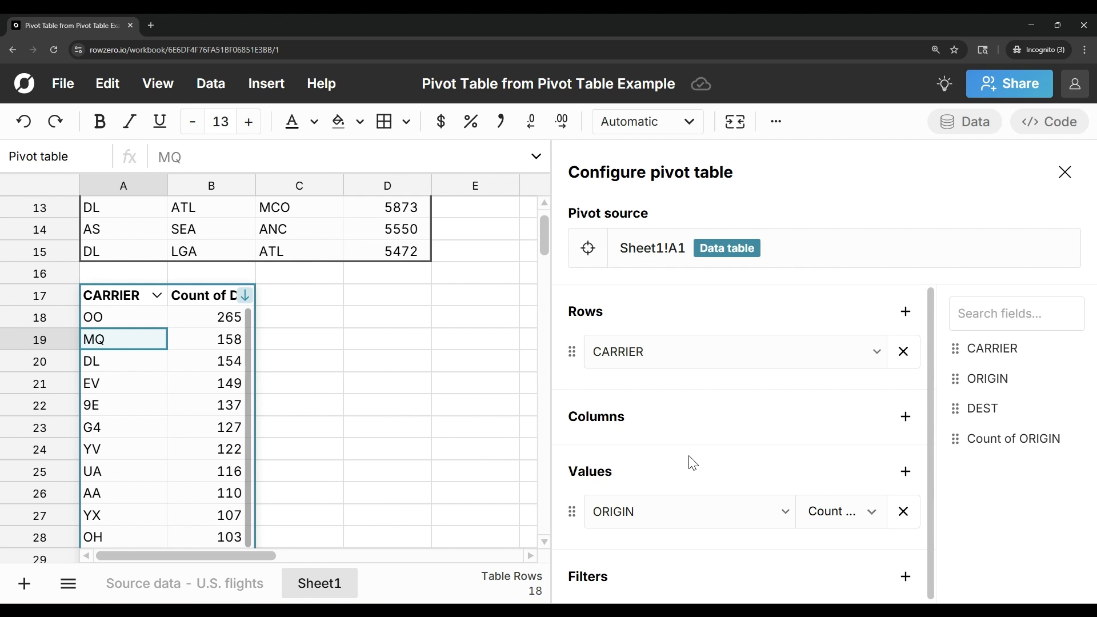
drag(975, 438, 727, 585)
scroll(780, 567, down, 1)
click(749, 565)
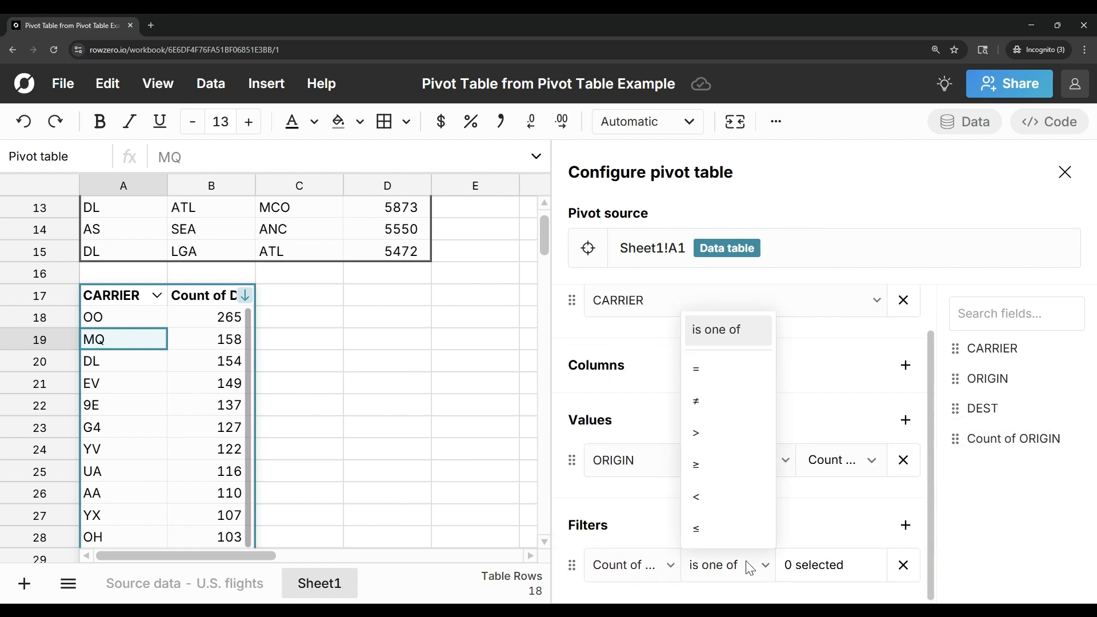
click(708, 464)
click(841, 564)
text(365)
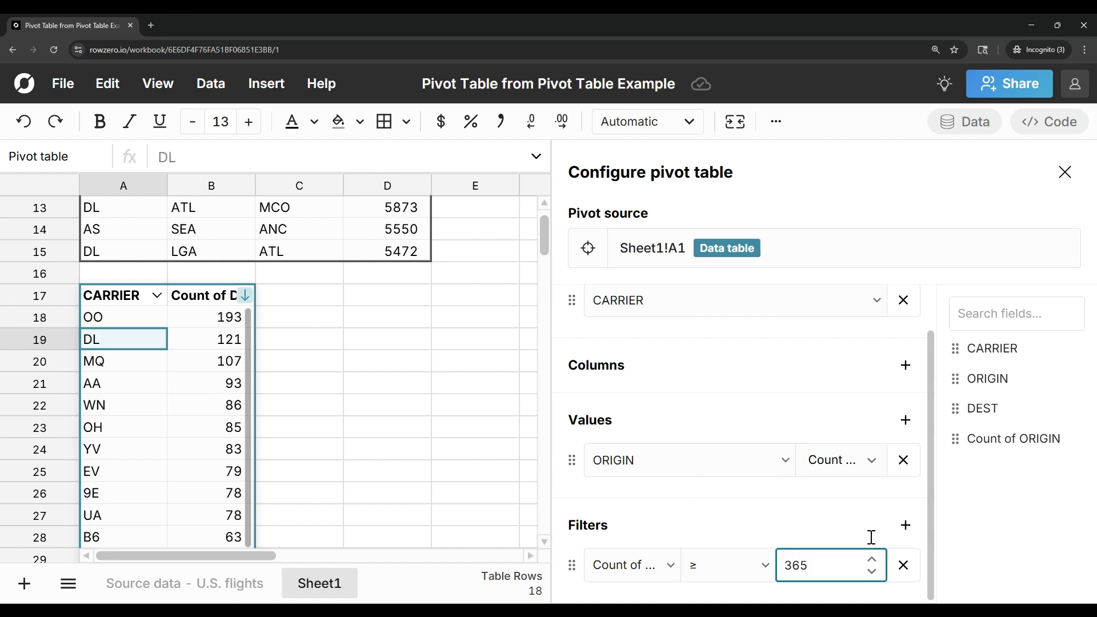
click(1065, 172)
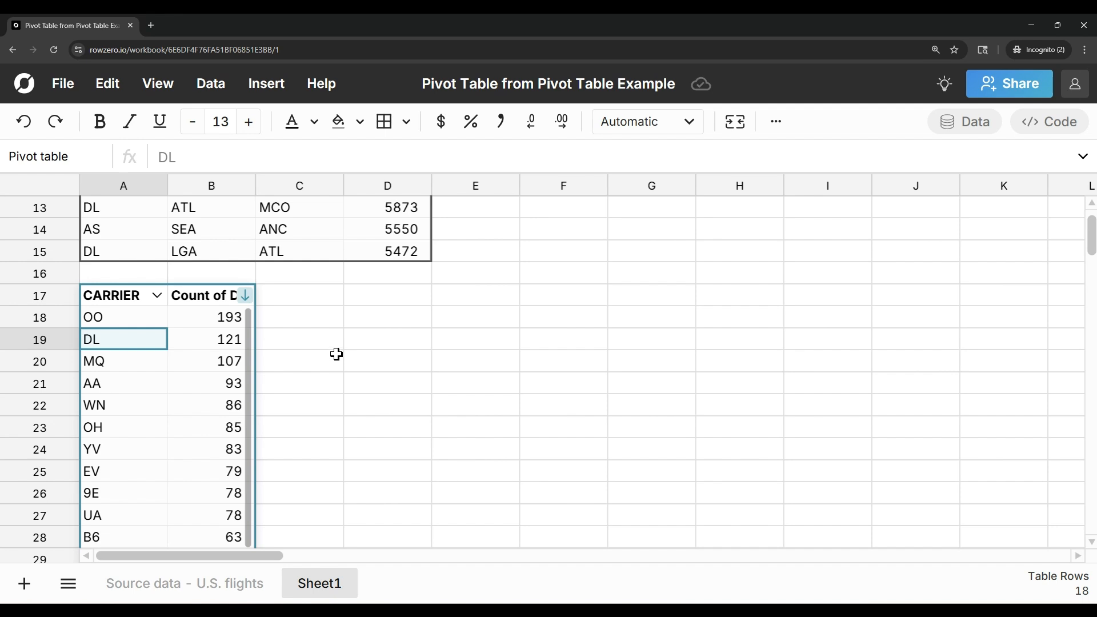
Step: Add DELAY as a value summarized by Average to the first pivot table
scroll(337, 354, up, 5)
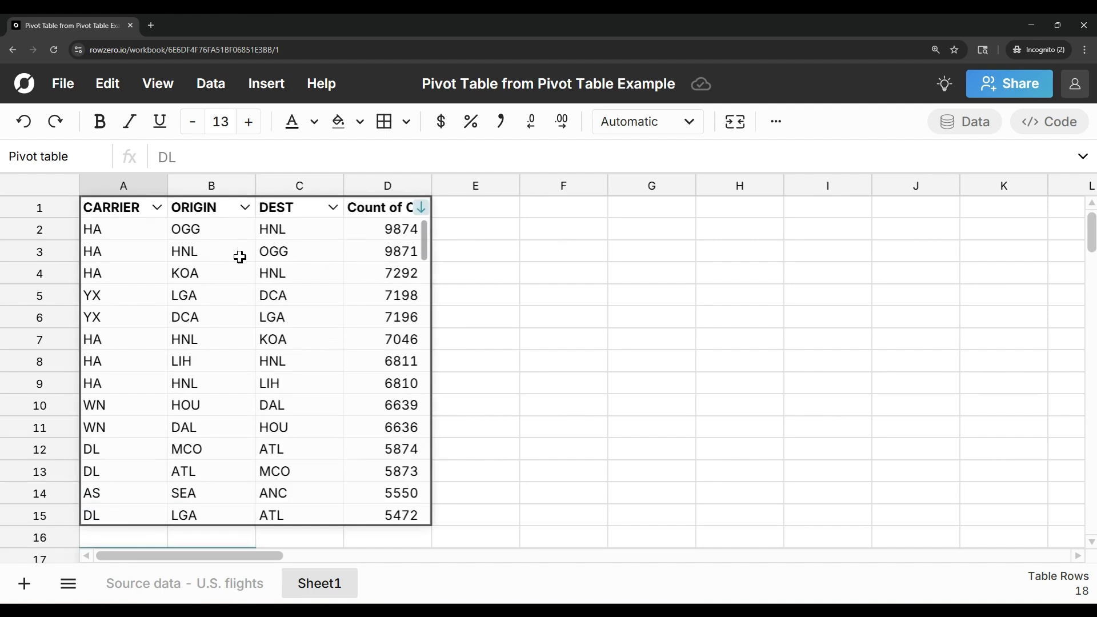
click(289, 268)
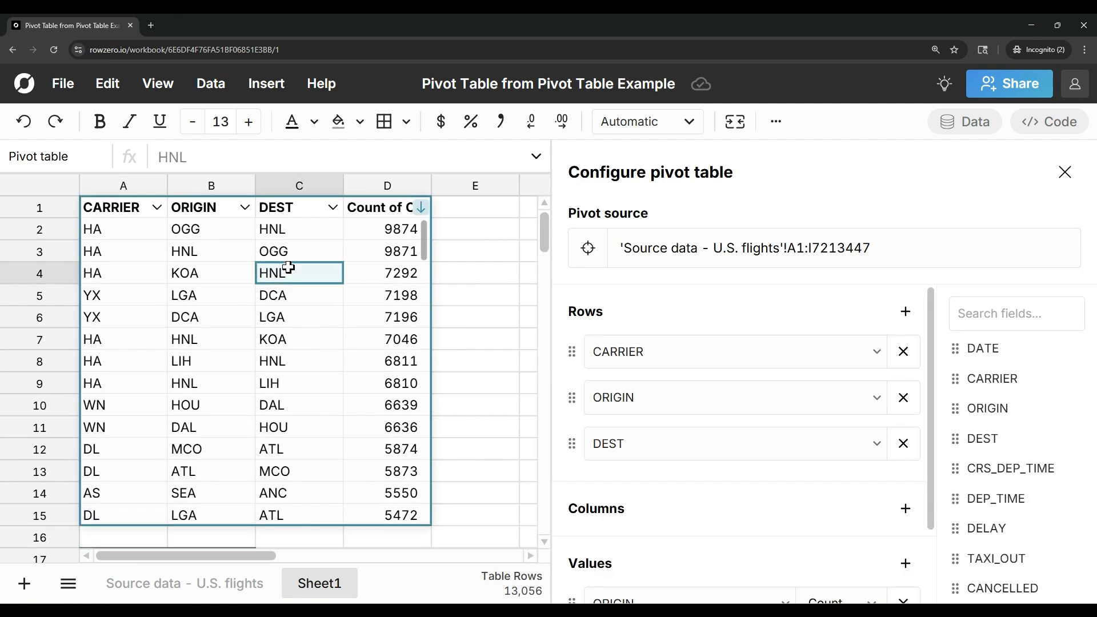
scroll(830, 477, down, 2)
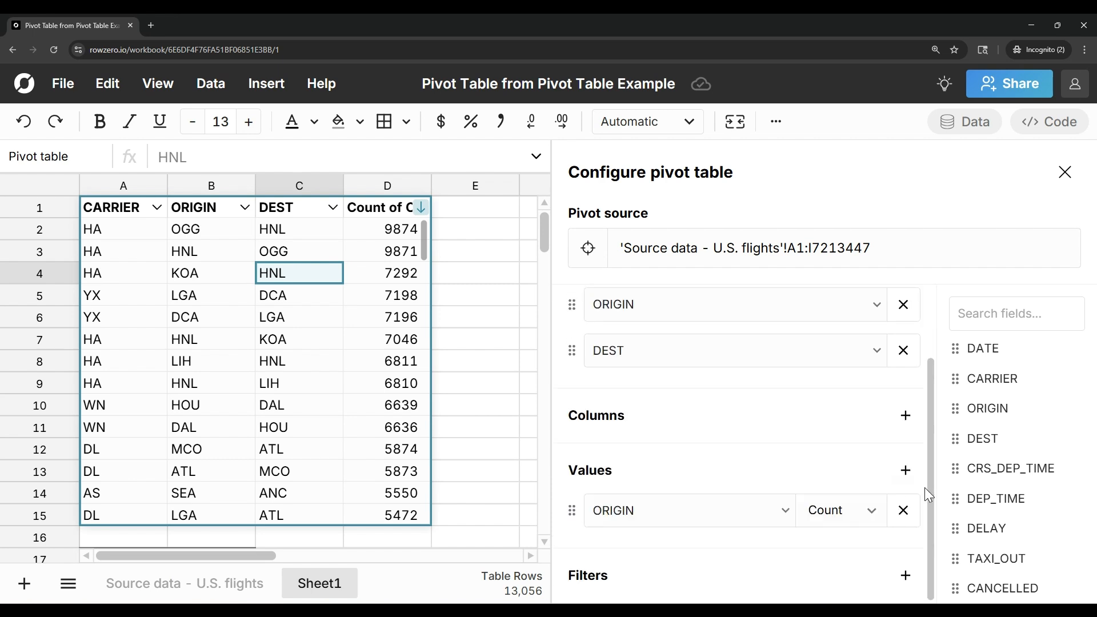
drag(979, 522, 815, 496)
click(851, 521)
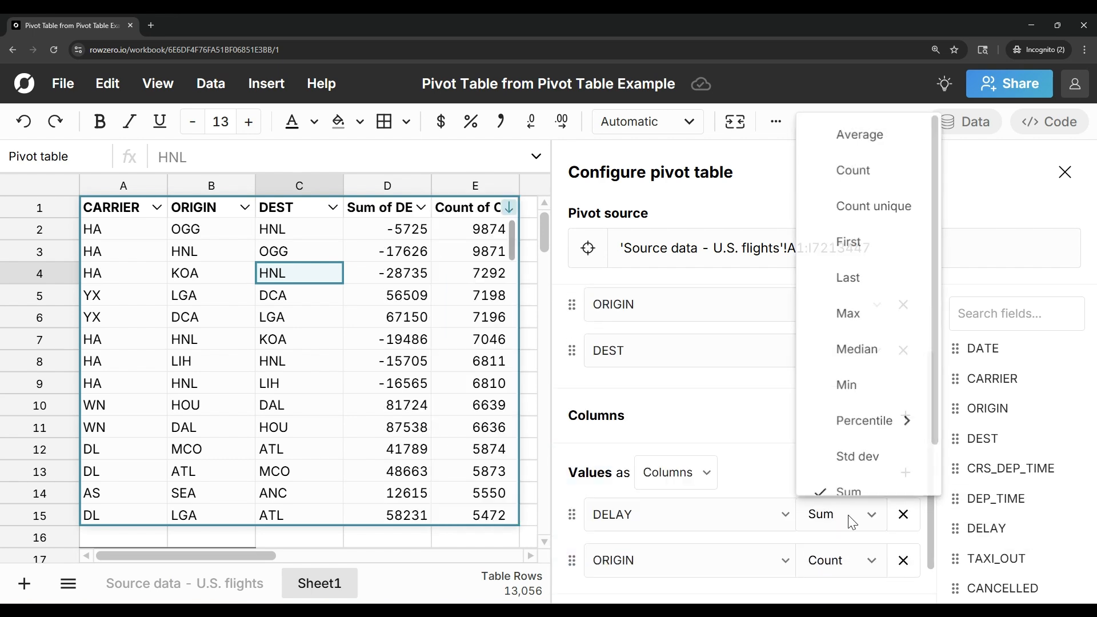
click(851, 128)
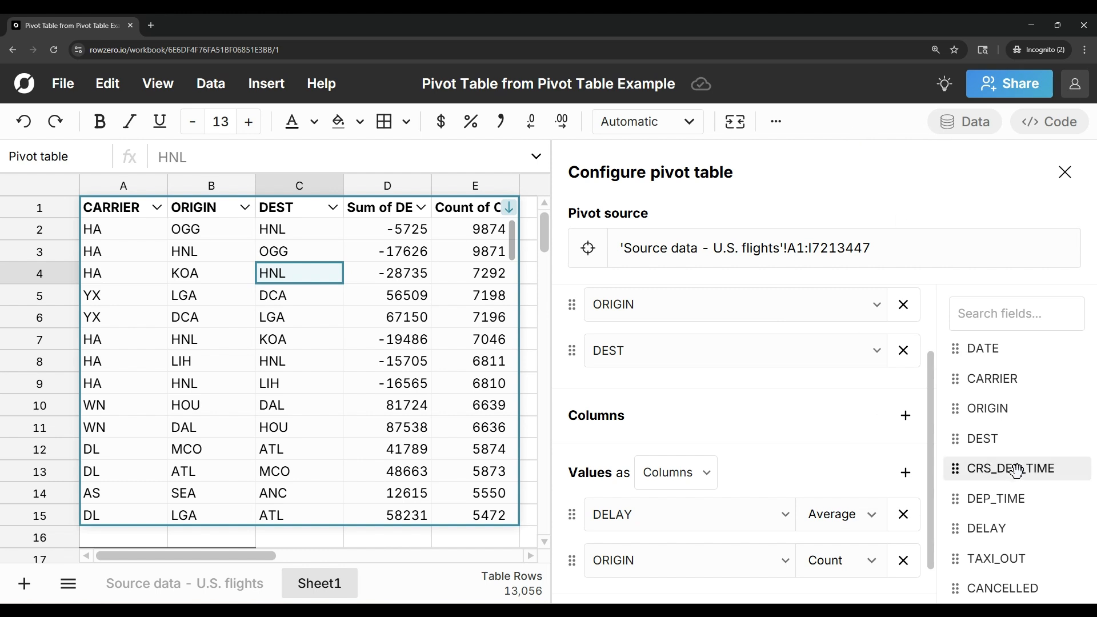
Step: Add the Sum of CANCELLED to the first pivot table and format its Mean DELAY column as numbers with two decimals
drag(1022, 589, 800, 583)
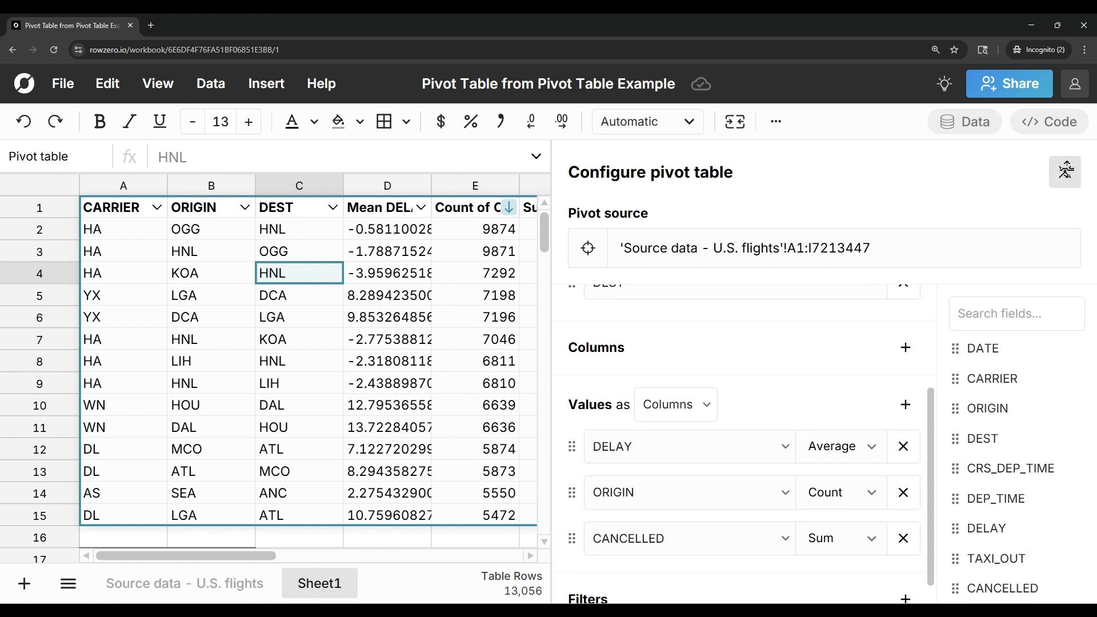
click(1065, 172)
click(414, 263)
click(500, 121)
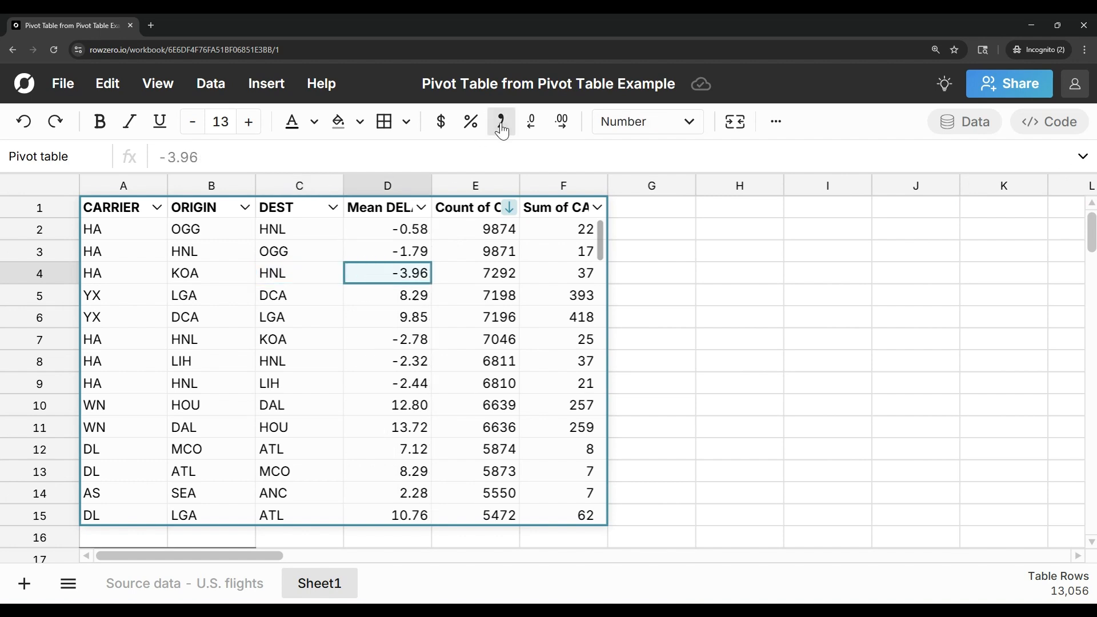
Step: Add a calculated column beside the first pivot table that divides Sum of CANCELLED by Count of ORIGIN
click(640, 230)
text(=)
key(Left)
text(/)
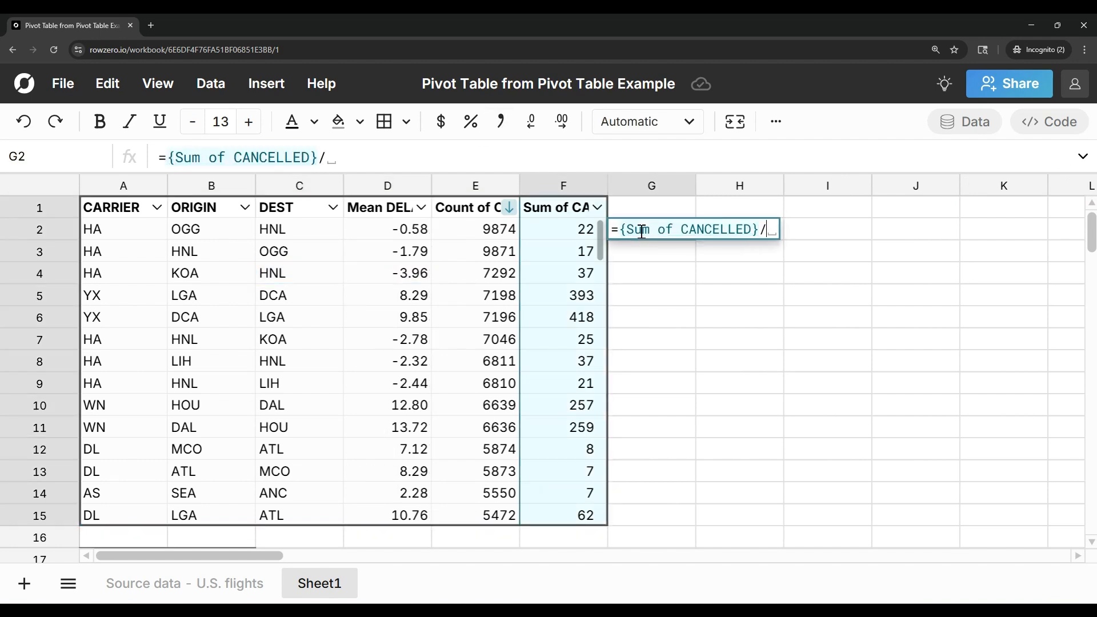
key(Left)
key(Left)
key(Return)
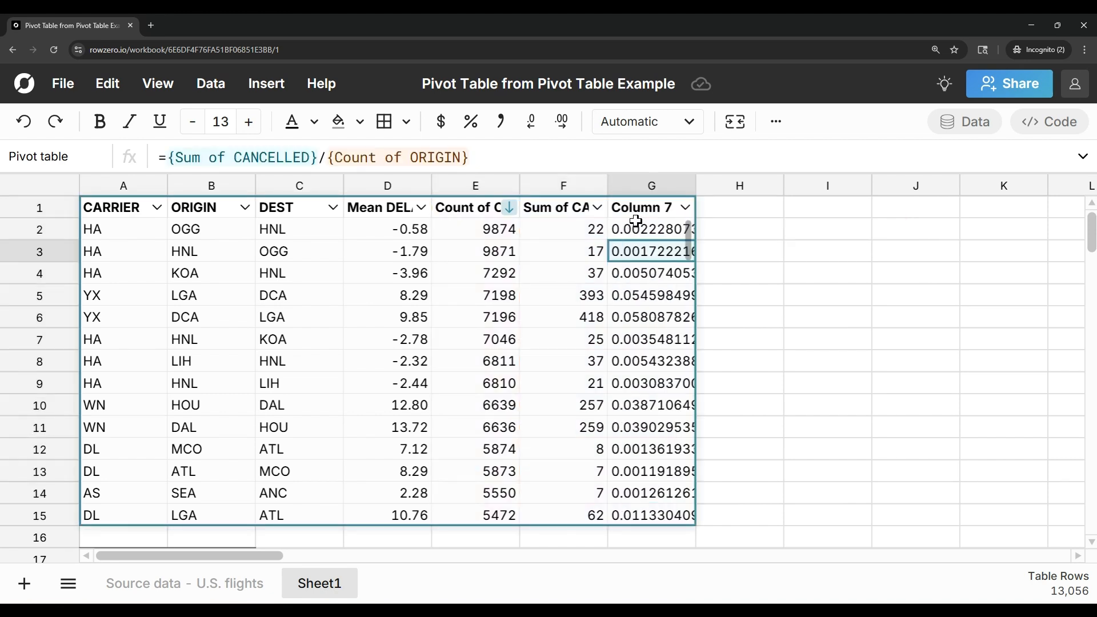
Step: Rename the calculated column as Cancel Rate and format it as a percentage with one decimal place
click(636, 213)
text(Cancel Rate)
key(Return)
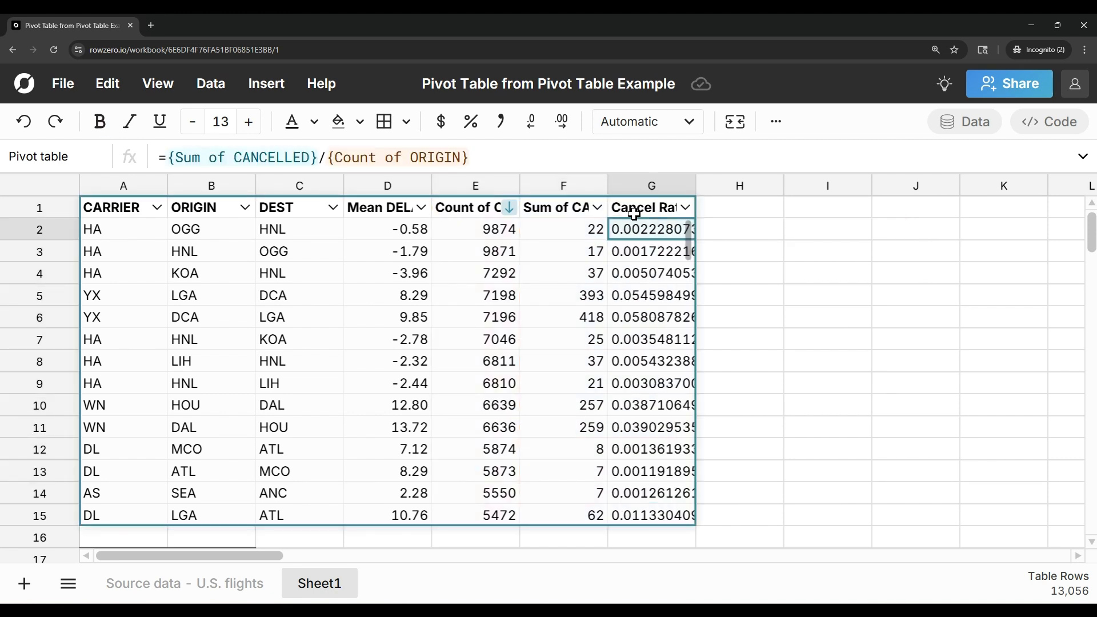
click(471, 122)
click(562, 122)
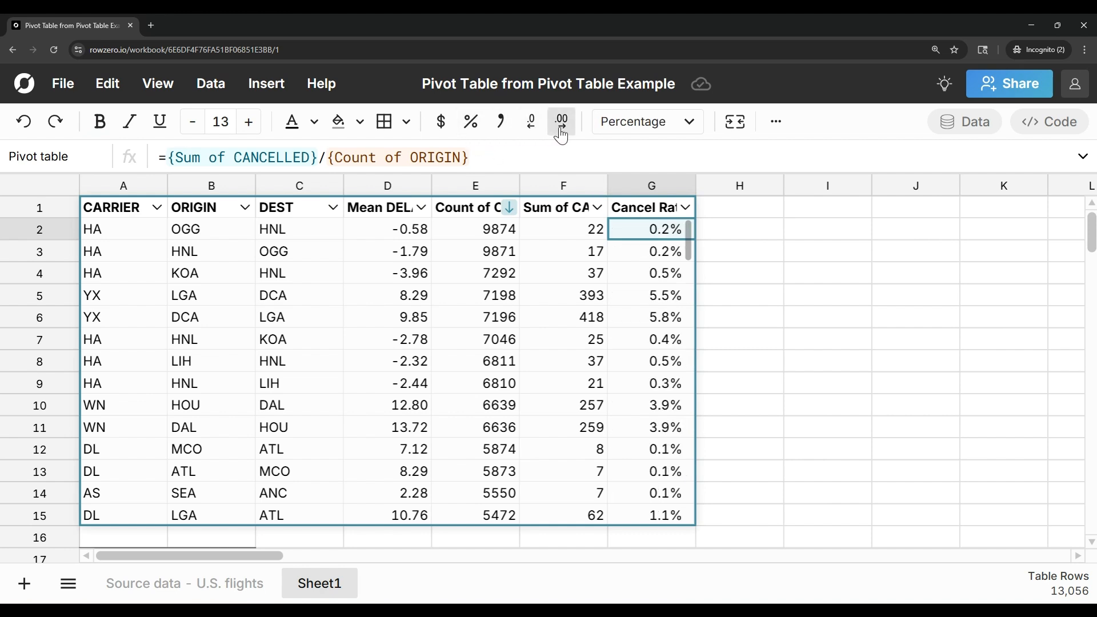
Step: Create another pivot table from the first one, placing it on the existing sheet at cell D17
click(402, 275)
right_click(403, 276)
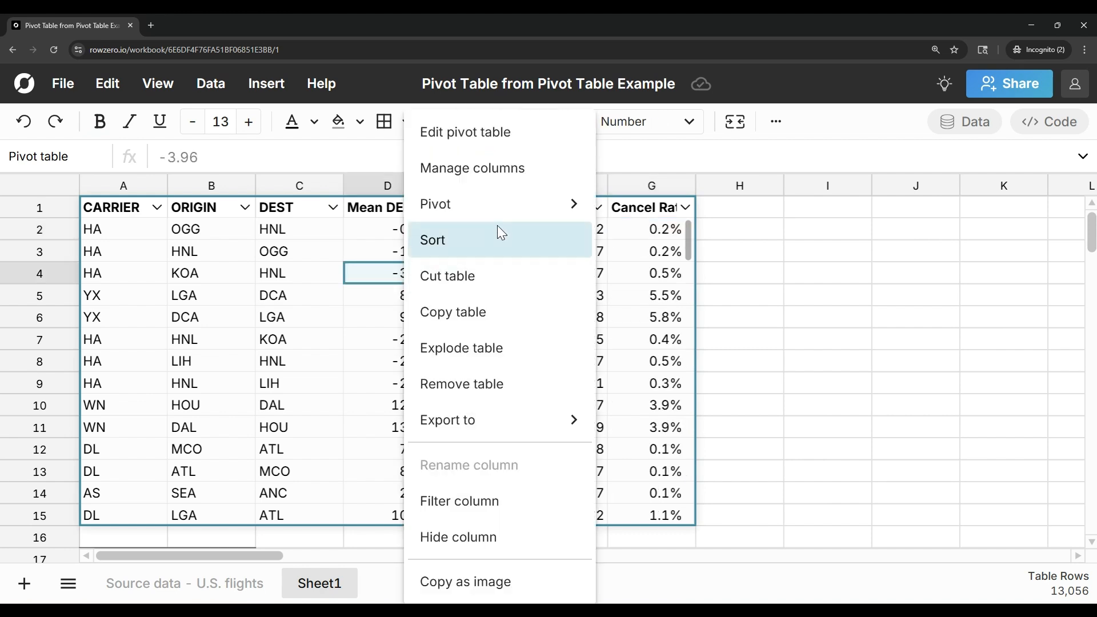
mouse_move(570, 203)
click(612, 240)
scroll(803, 366, down, 3)
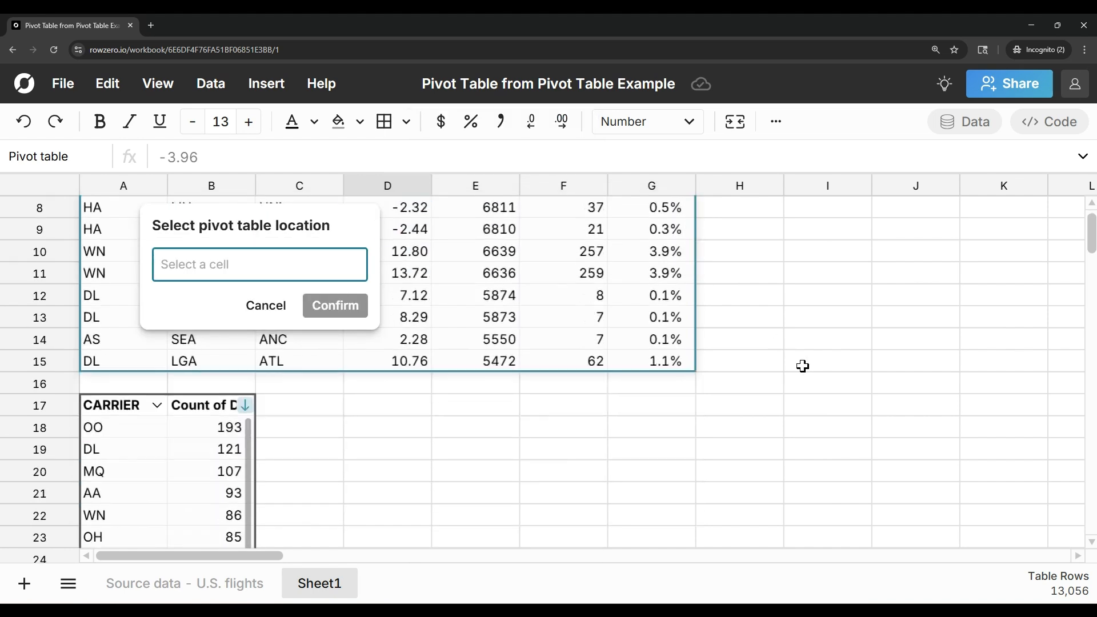
scroll(803, 366, down, 1)
click(409, 382)
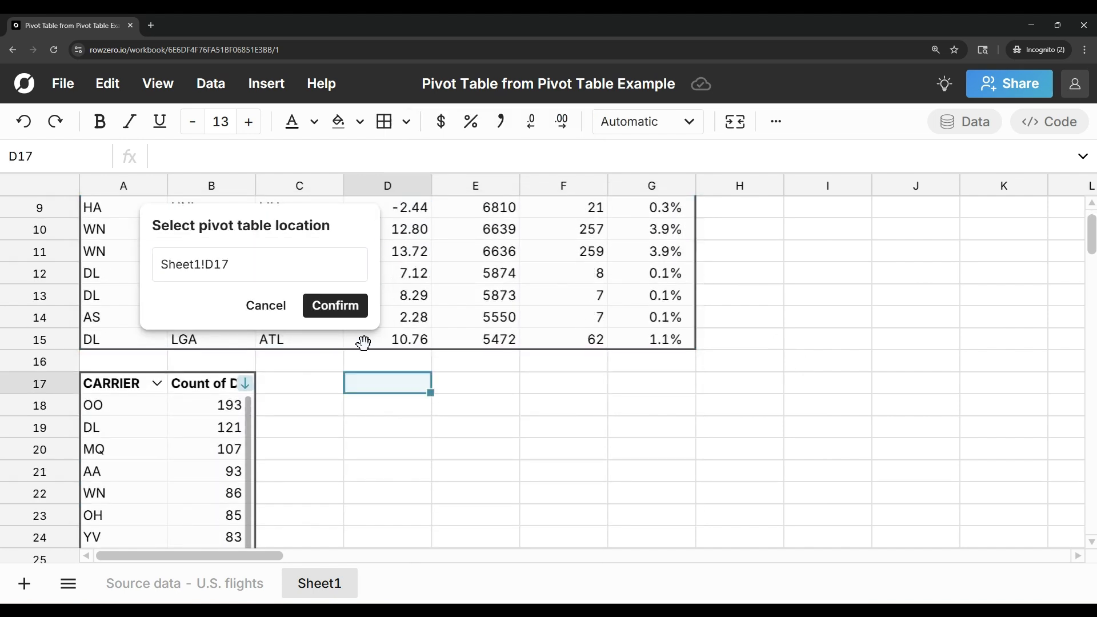
click(327, 307)
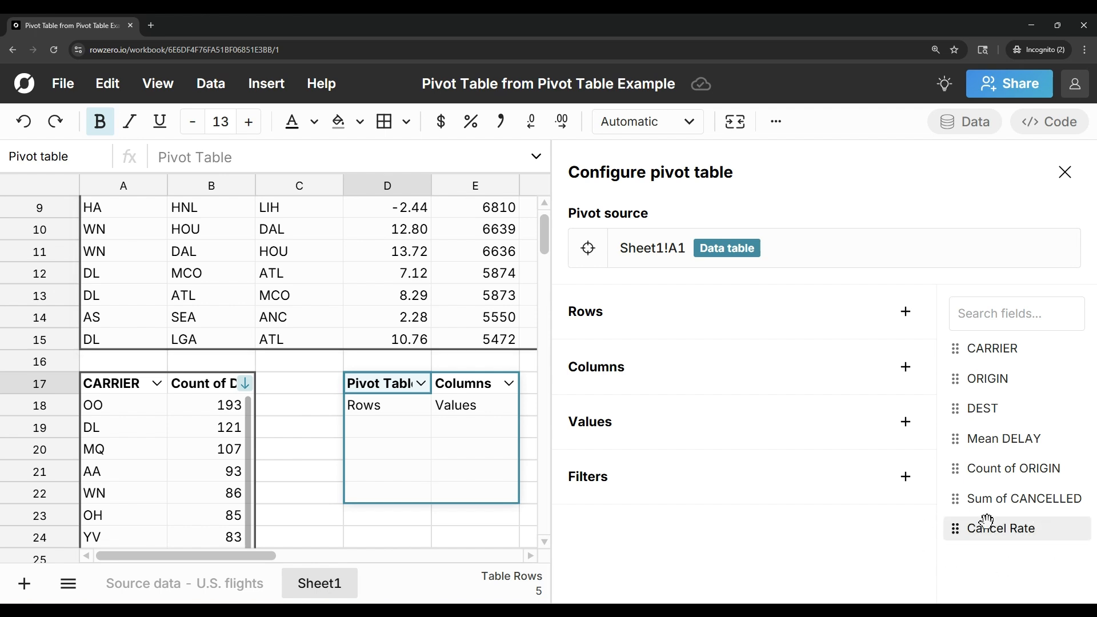
Step: Set up the new pivot table with CARRIER as rows and the Min of Cancel Rate as a value
drag(975, 349, 800, 345)
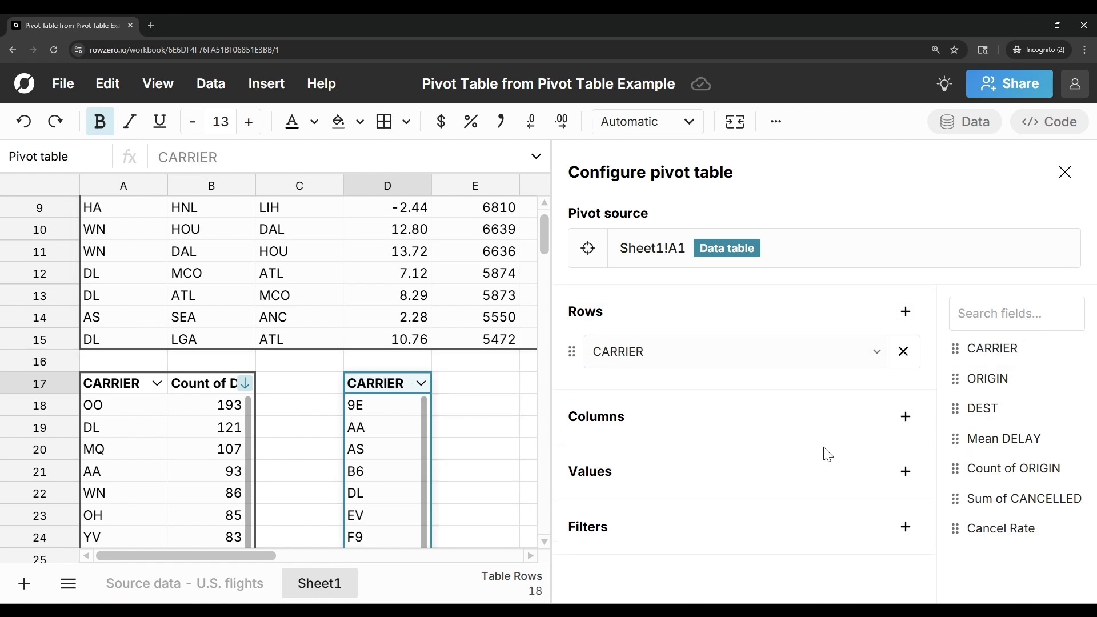
drag(1009, 526, 783, 477)
click(822, 505)
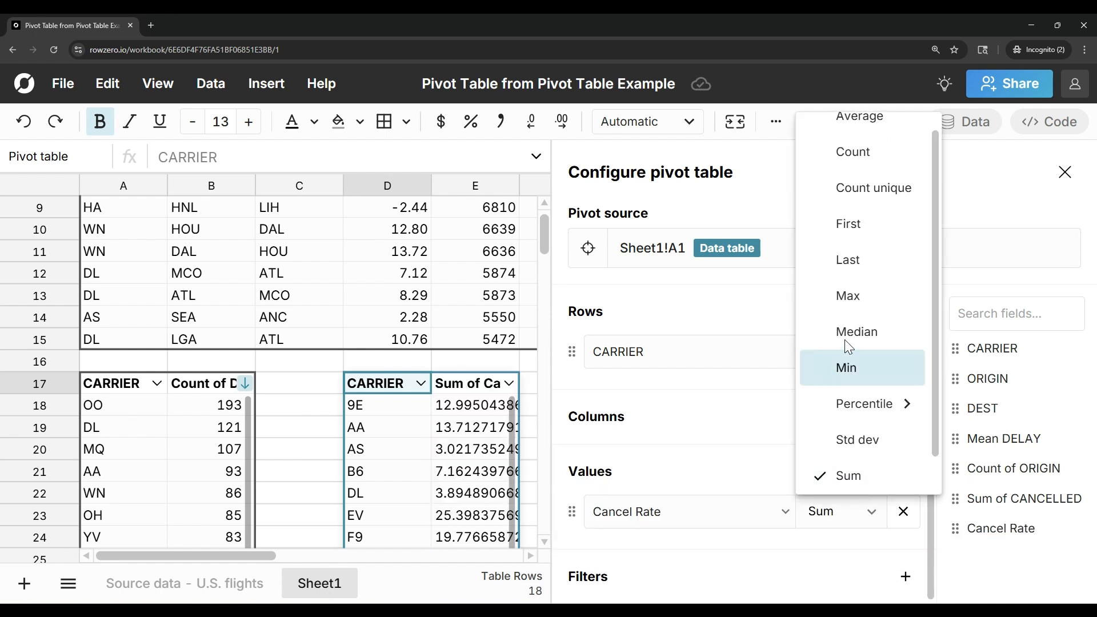
click(855, 369)
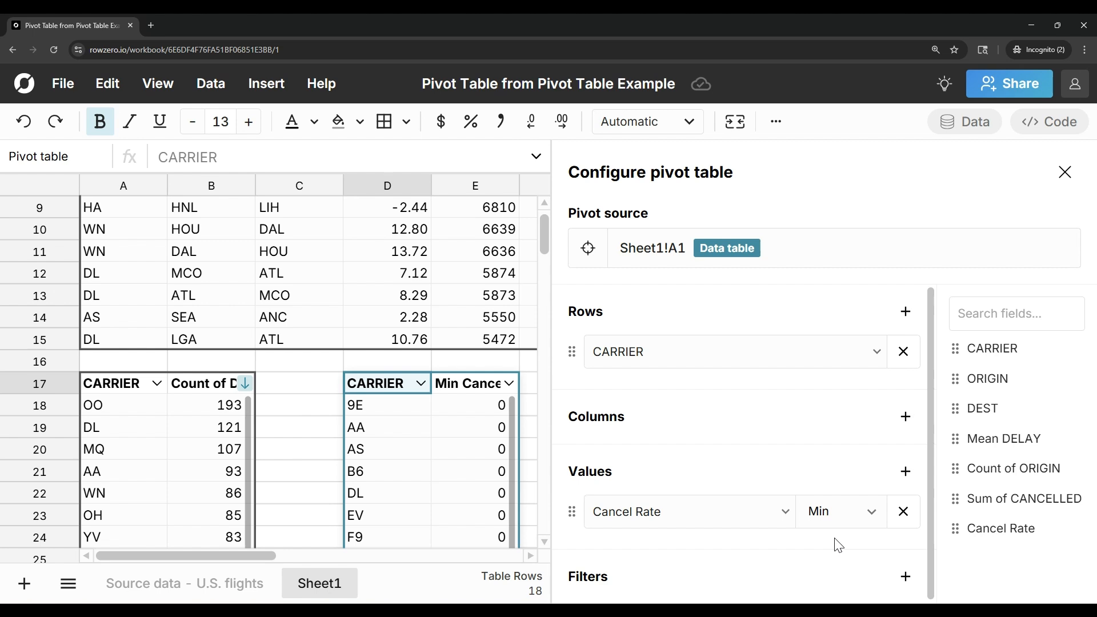
Step: Add Cancel Rate to the pivot values two more times, summarized by P(10) and by Median
drag(981, 529, 832, 560)
click(842, 564)
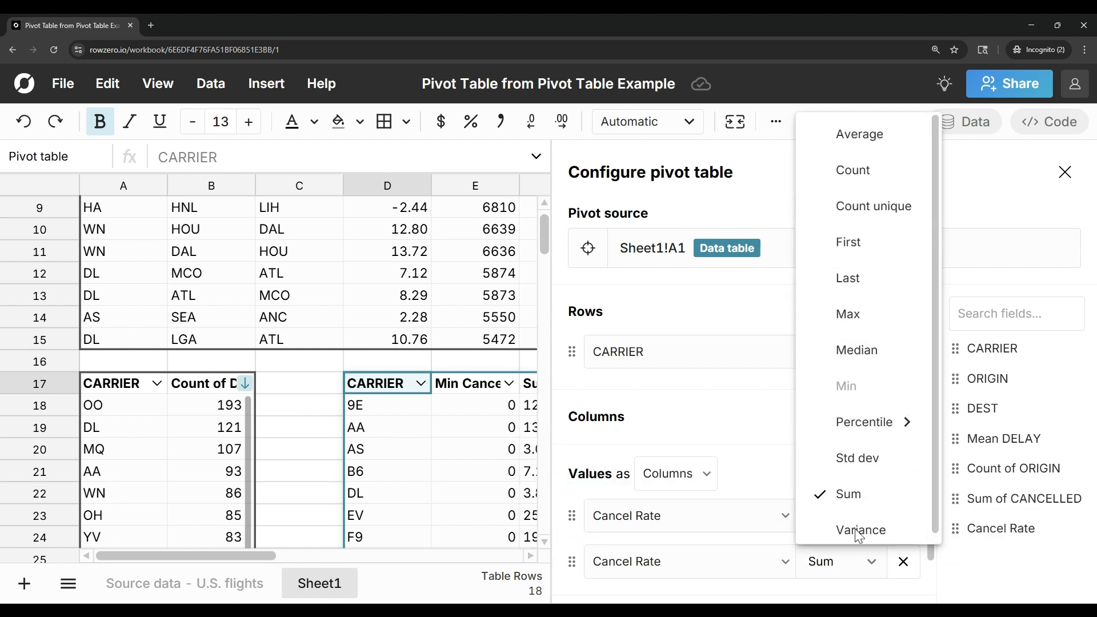
mouse_move(877, 422)
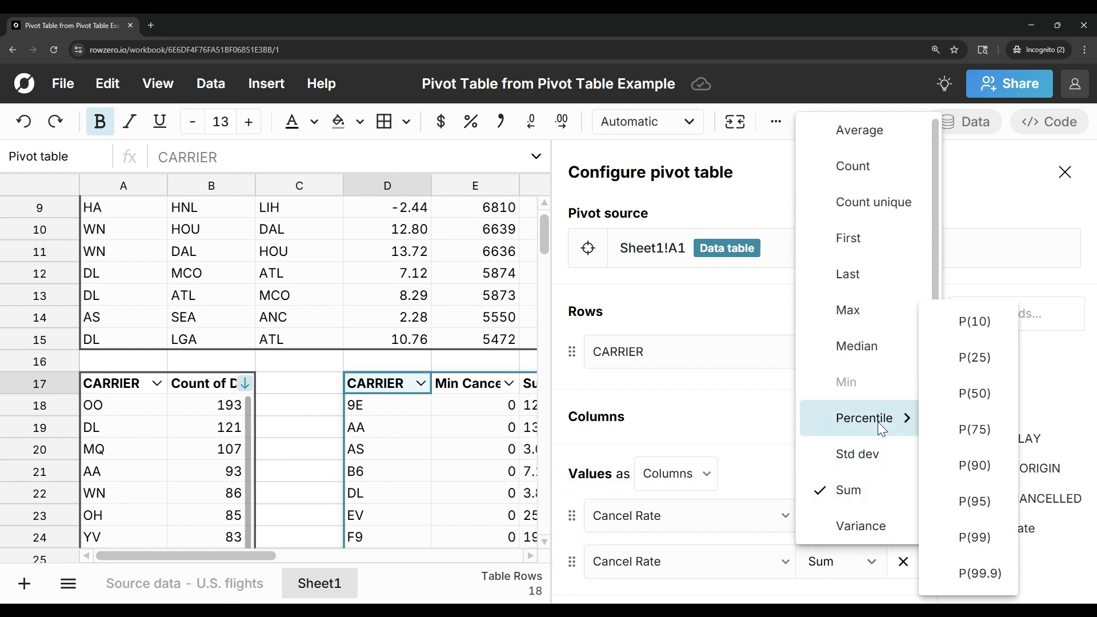
click(983, 330)
scroll(809, 478, down, 1)
drag(972, 527, 763, 547)
click(822, 561)
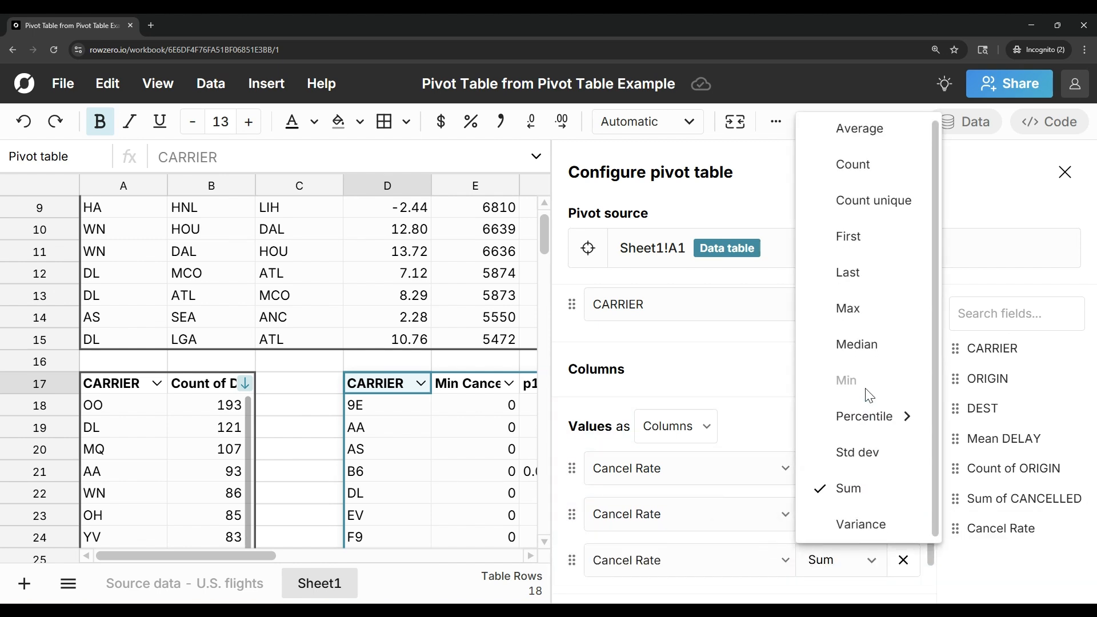
click(862, 355)
Step: Add two further Cancel Rate values to the pivot table, summarized by P(90) and by Max
scroll(847, 439, down, 1)
drag(976, 531, 745, 557)
click(840, 561)
mouse_move(855, 416)
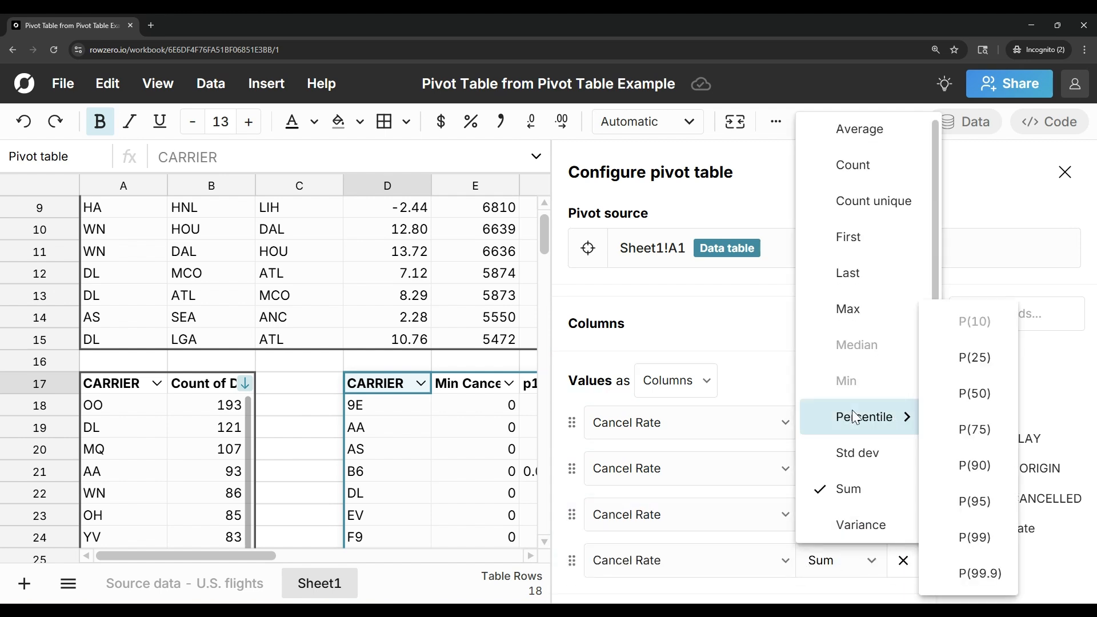
click(973, 466)
drag(993, 530, 779, 548)
scroll(781, 548, down, 2)
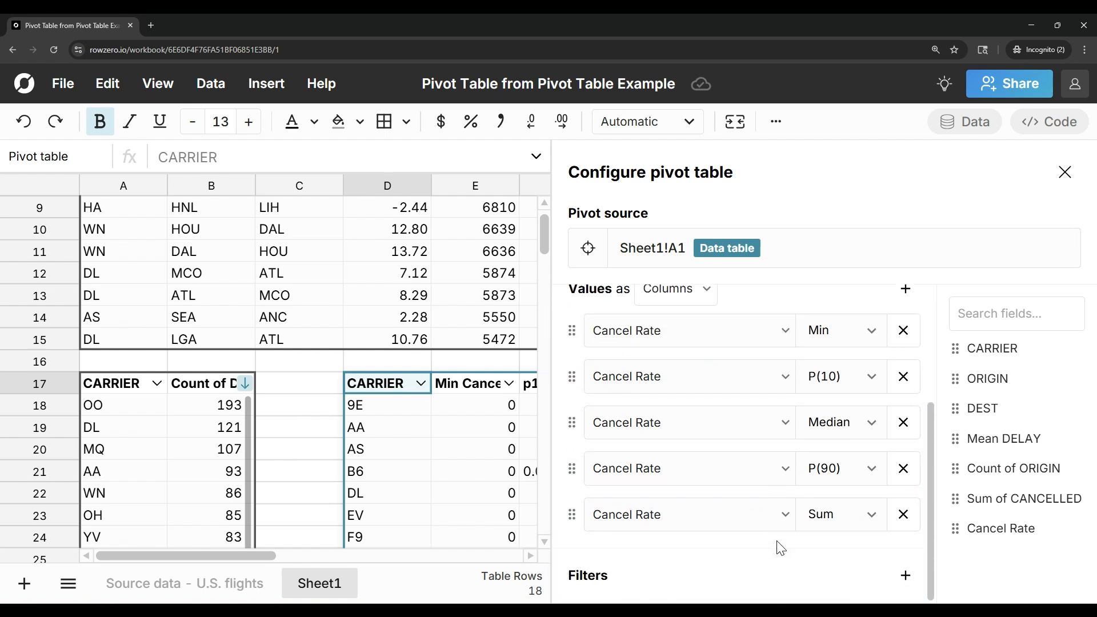
click(824, 516)
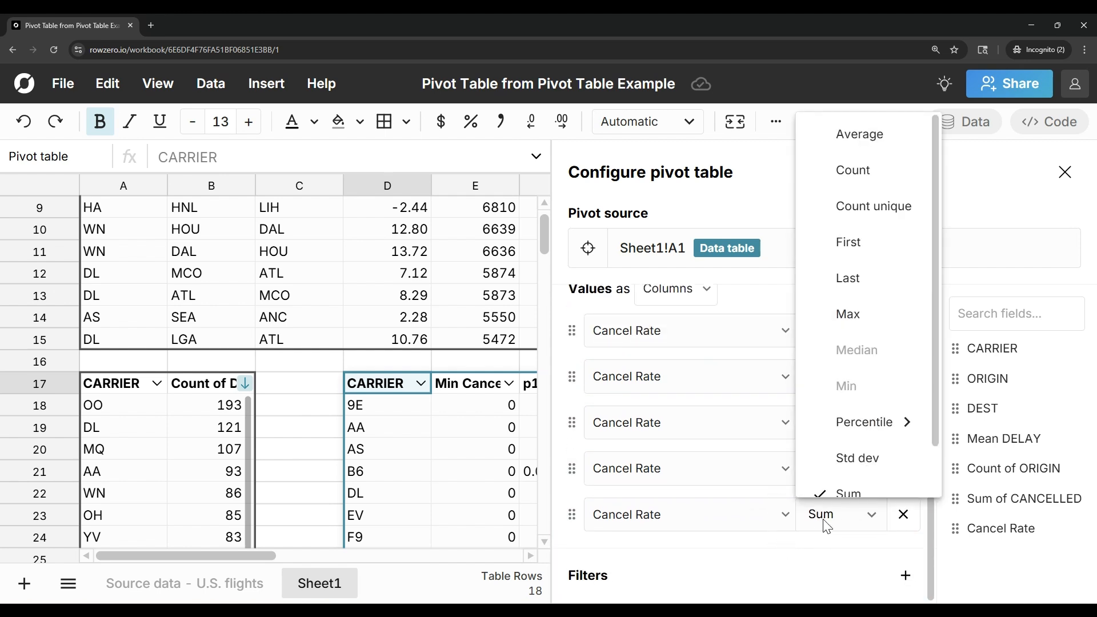
click(862, 300)
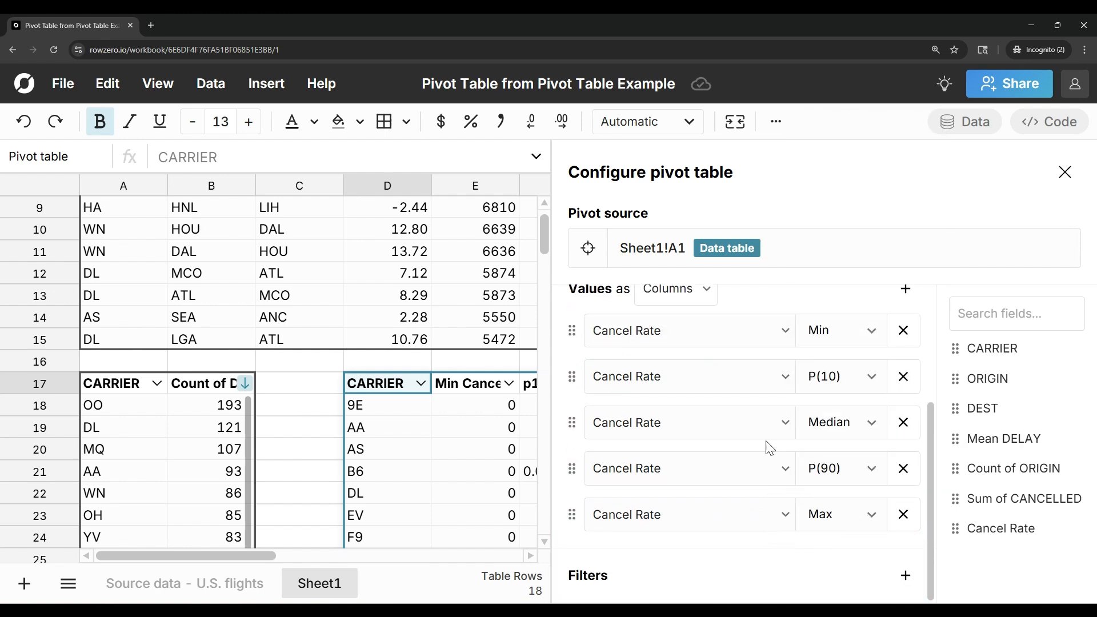
Step: Add ORIGIN as the first pivot value, summarized by Count unique, and close the pivot configuration
scroll(765, 448, up, 1)
drag(987, 378, 788, 353)
click(826, 357)
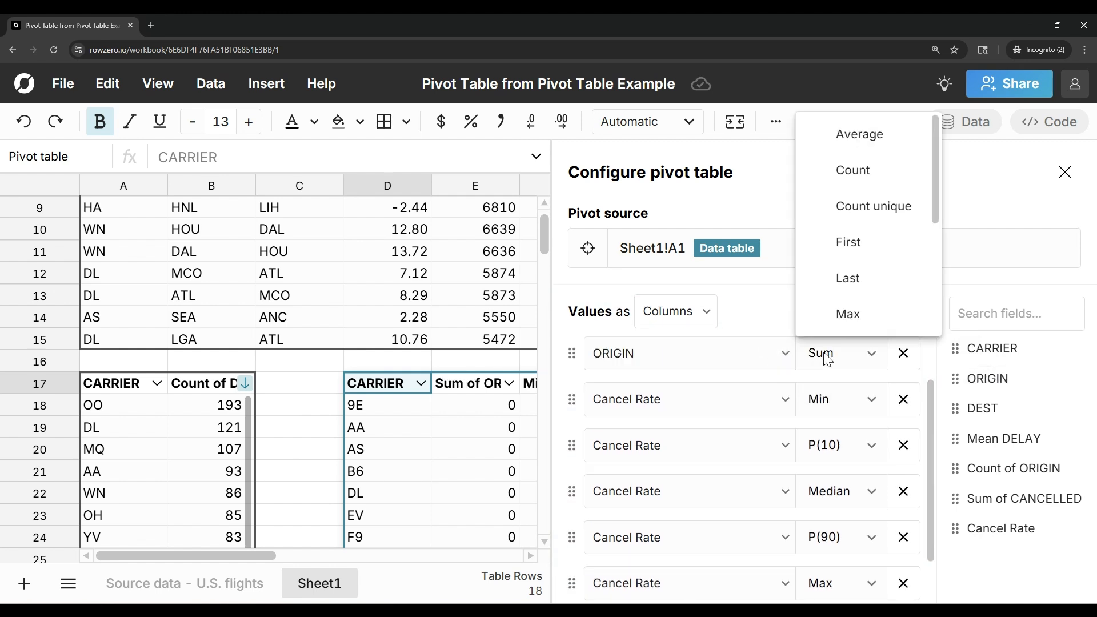
click(852, 218)
click(1064, 182)
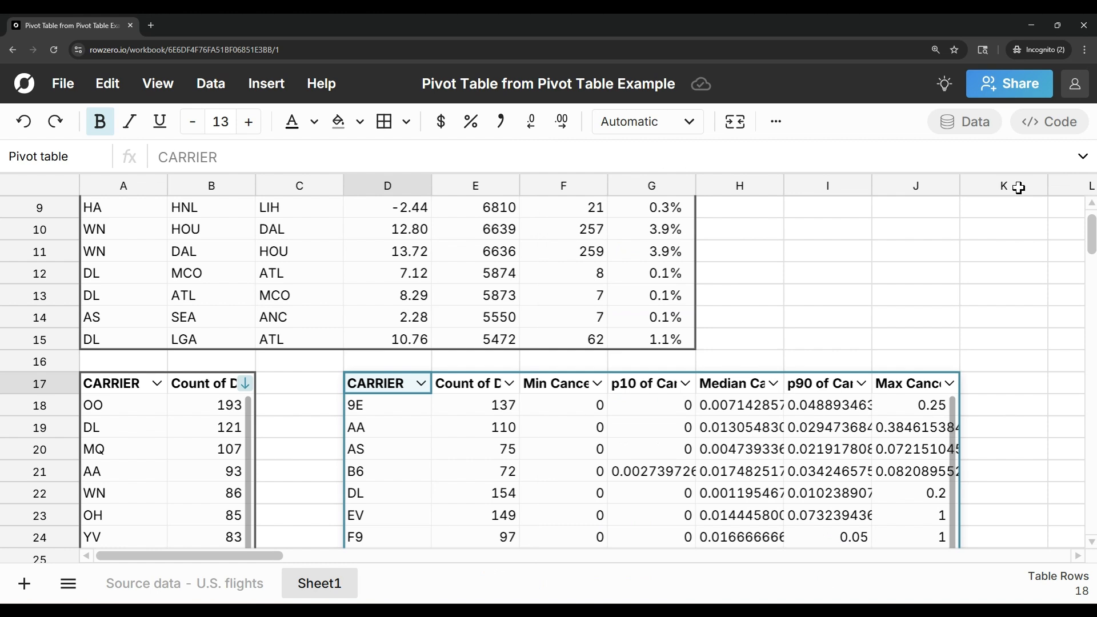
Step: Sort the new pivot table by its distinct ORIGIN count, descending, and format its five Cancel Rate columns as percentages with one decimal
click(509, 383)
click(576, 344)
drag(573, 426, 886, 430)
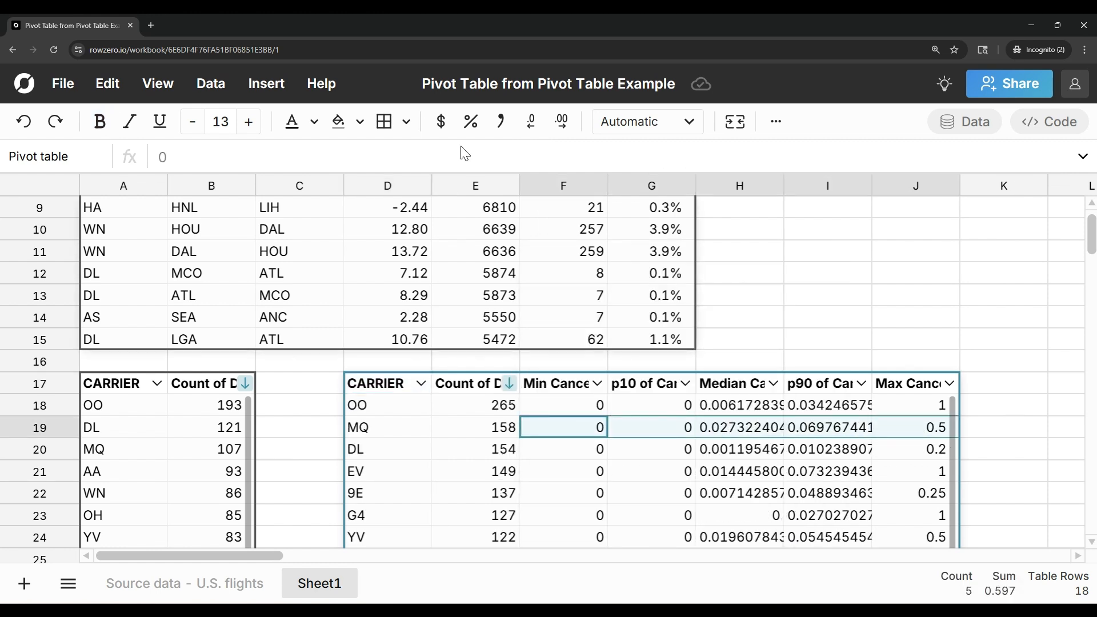
click(471, 121)
click(560, 121)
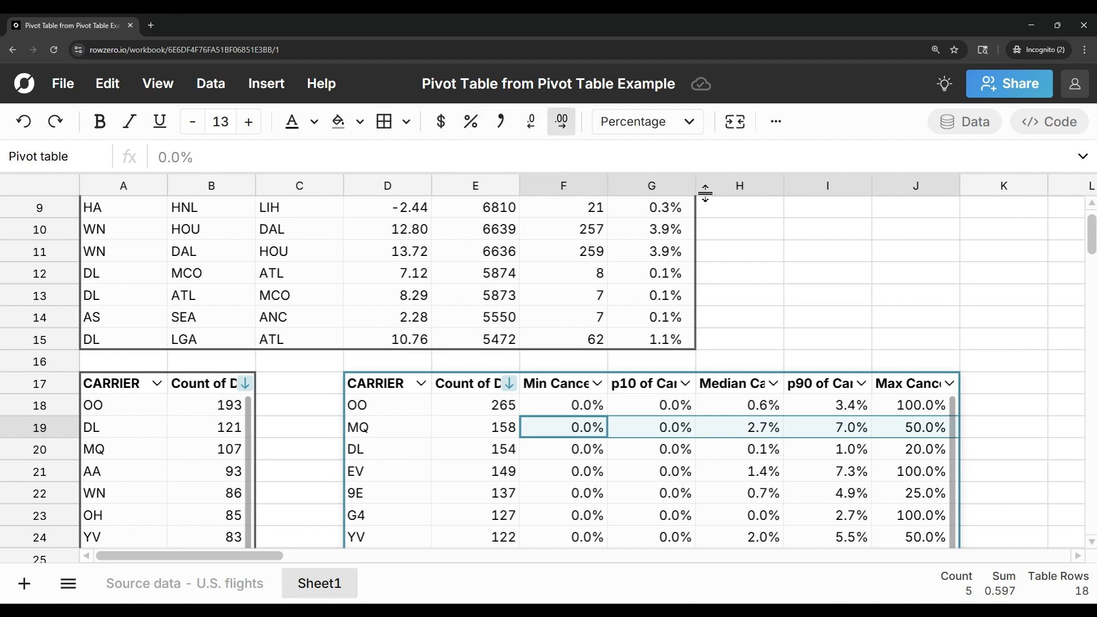
Step: Filter the cancel rate pivot table to routes whose Count of ORIGIN is ≥ 365
scroll(841, 274, down, 1)
scroll(842, 274, down, 3)
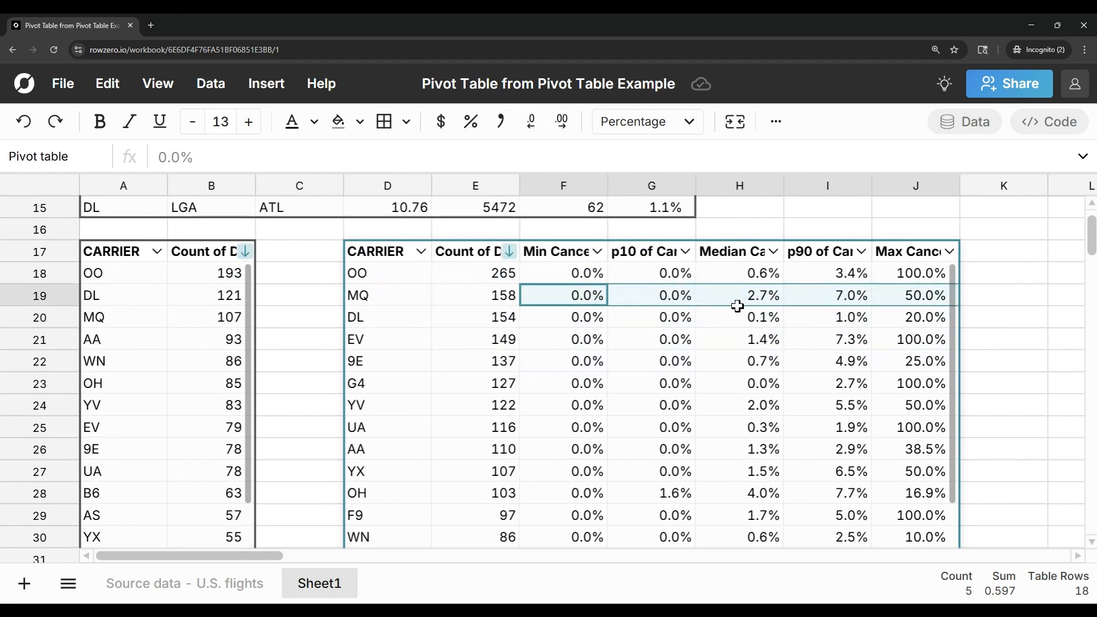
click(672, 341)
scroll(788, 436, down, 4)
drag(1045, 475, 724, 565)
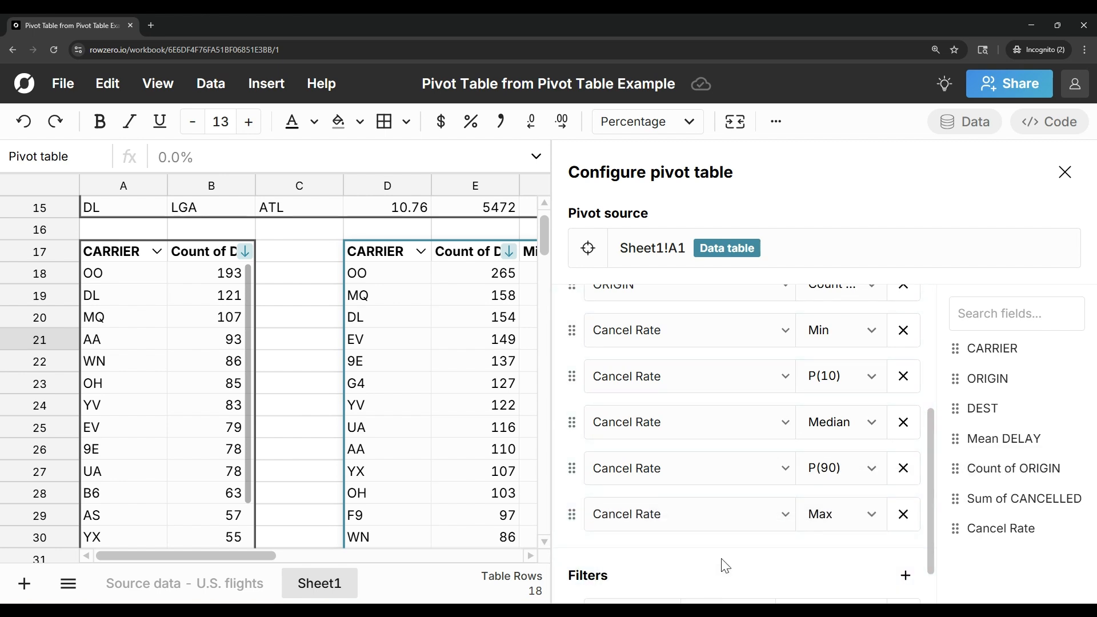
click(726, 565)
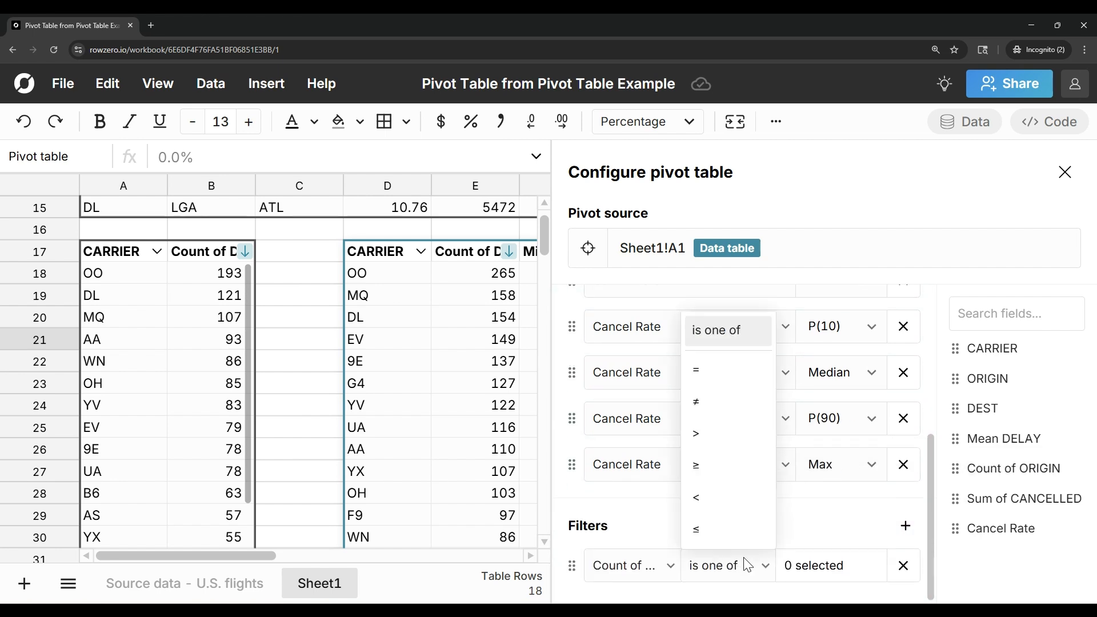
click(732, 461)
click(814, 559)
text(365)
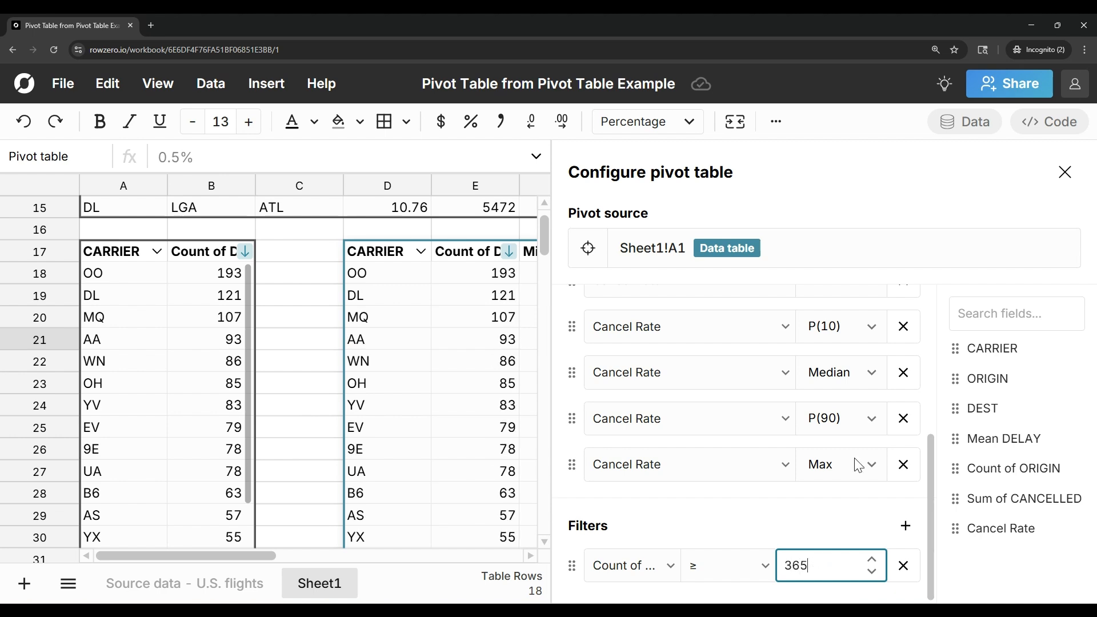
click(1064, 173)
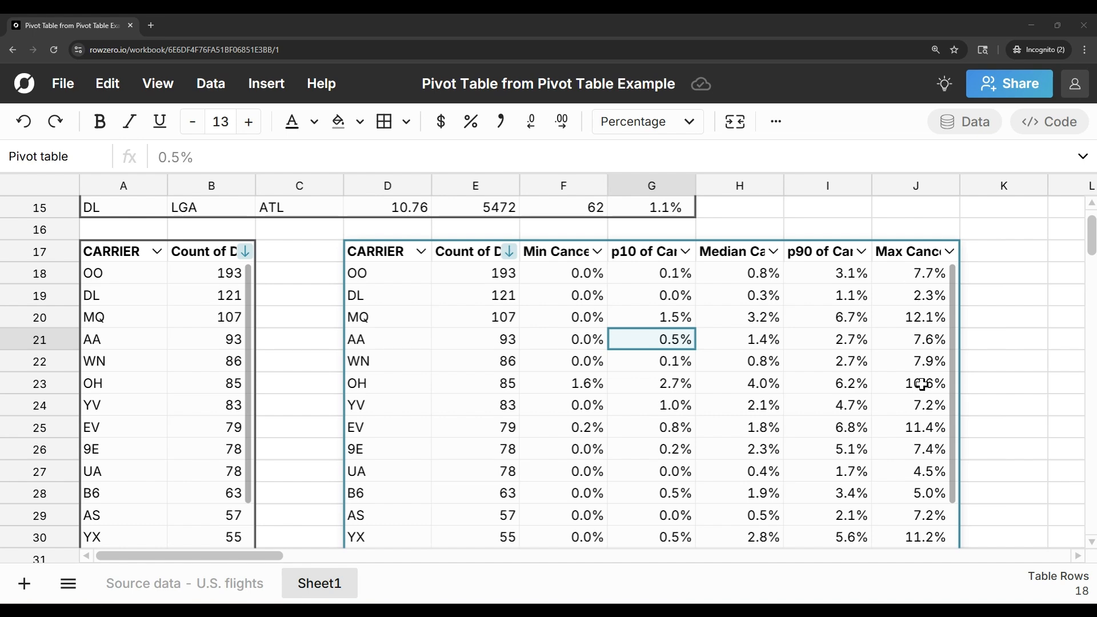
Step: Filter the ORIGIN column of the first pivot table to show only JFK
scroll(918, 371, up, 5)
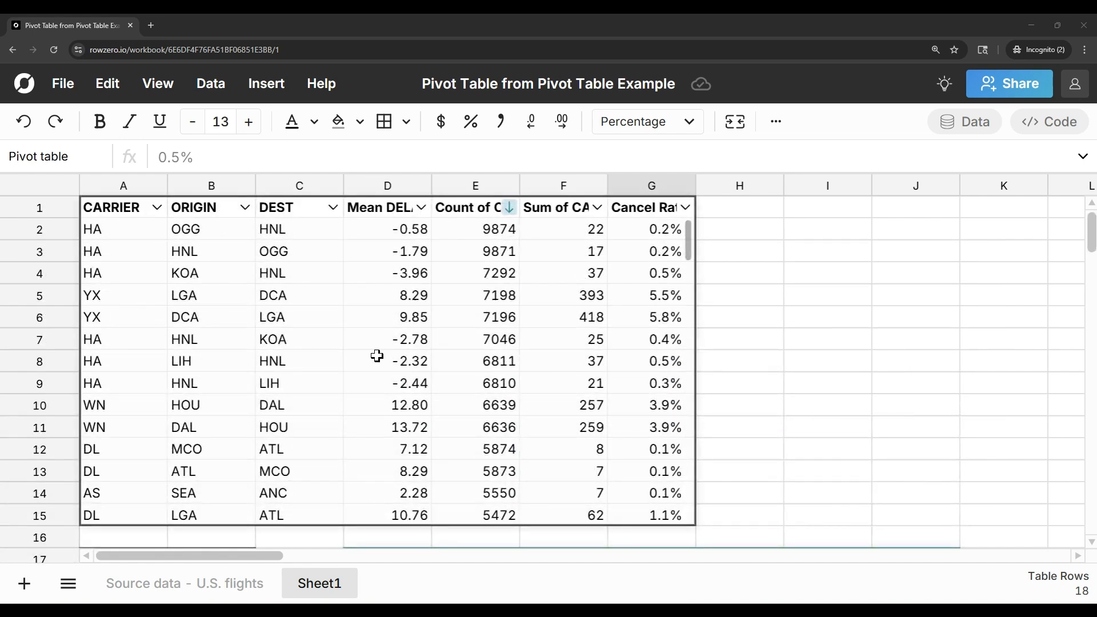
click(244, 207)
click(330, 381)
text(JFK)
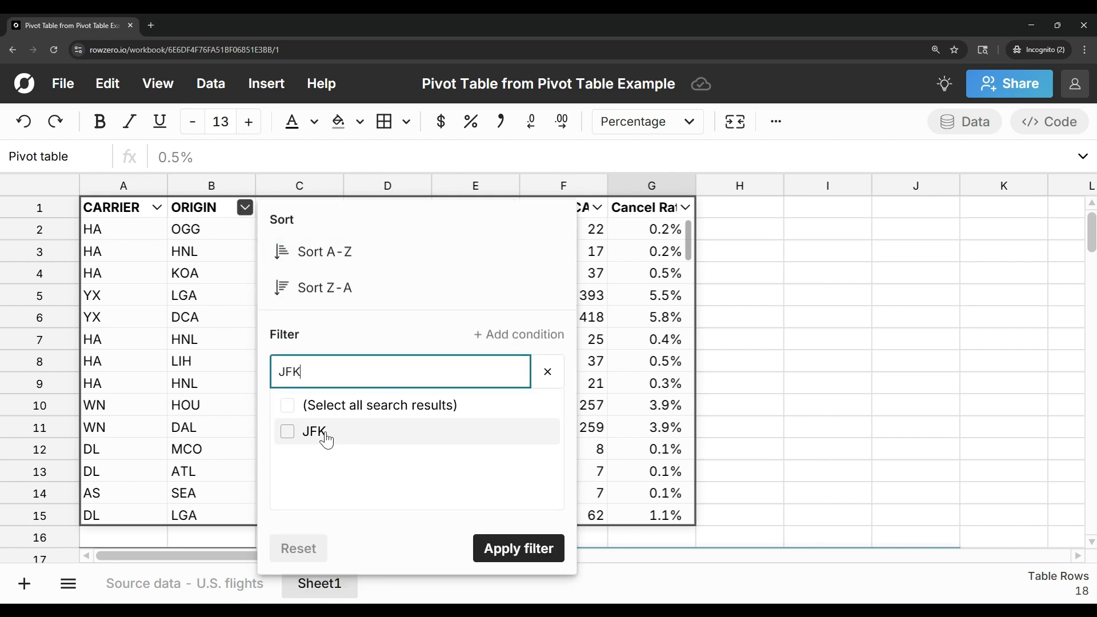
click(324, 433)
click(489, 548)
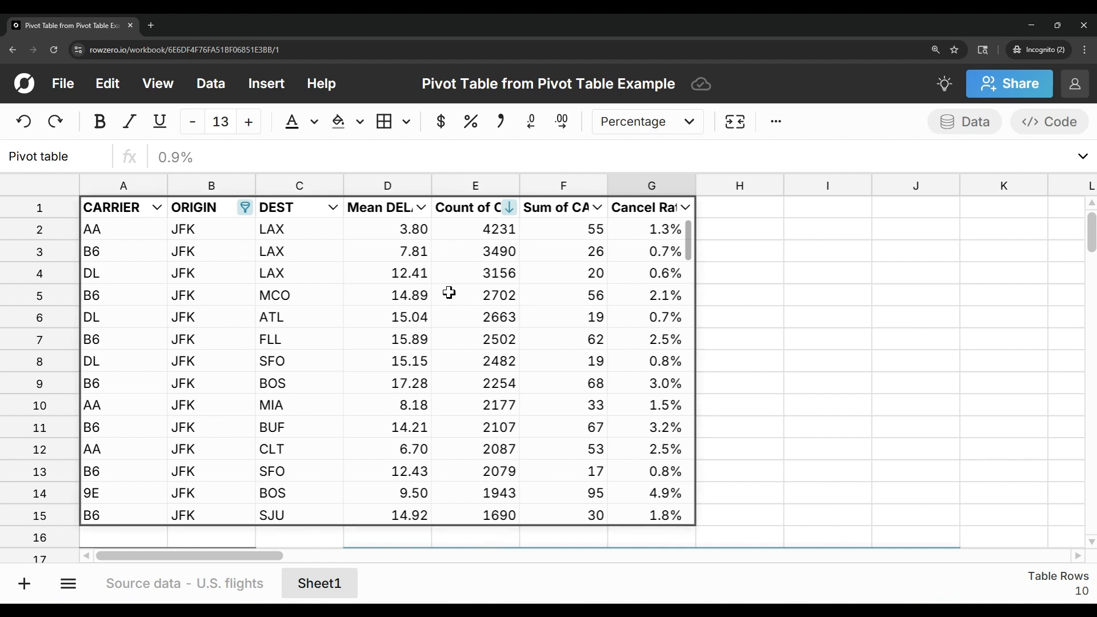
Step: Review the two carrier pivot tables under the JFK filter, the source flights data, and the first pivot table
scroll(887, 363, down, 2)
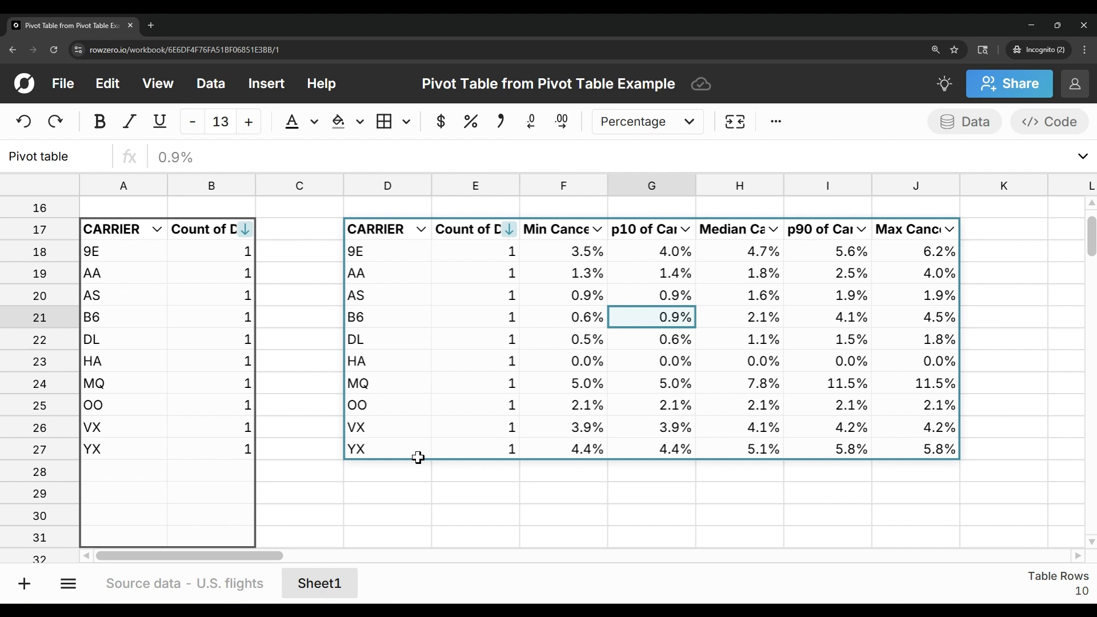
click(229, 583)
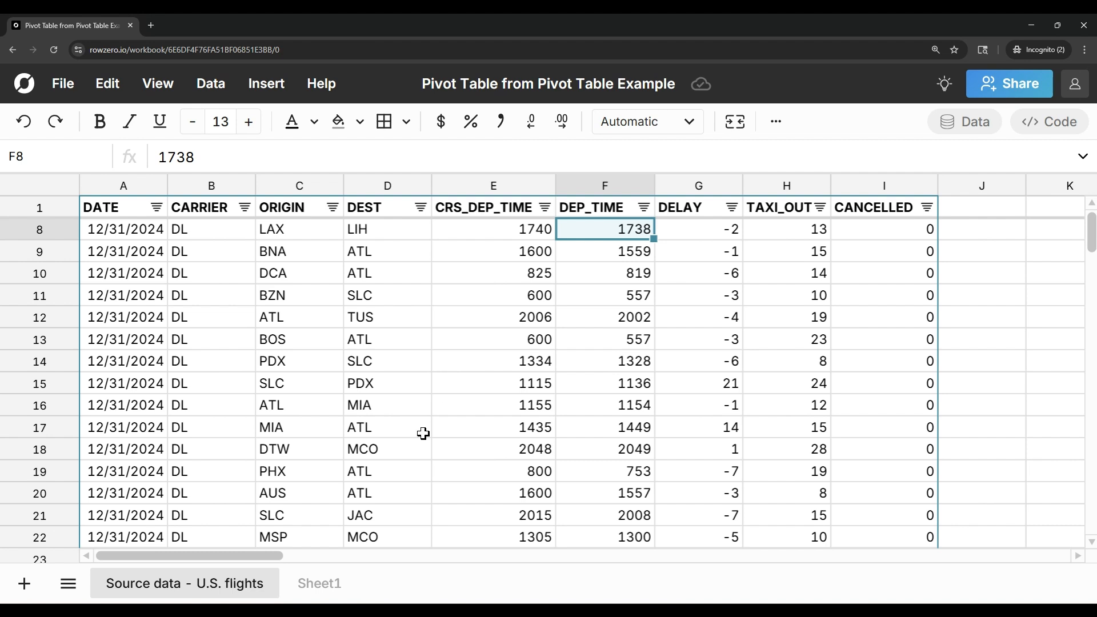
click(327, 581)
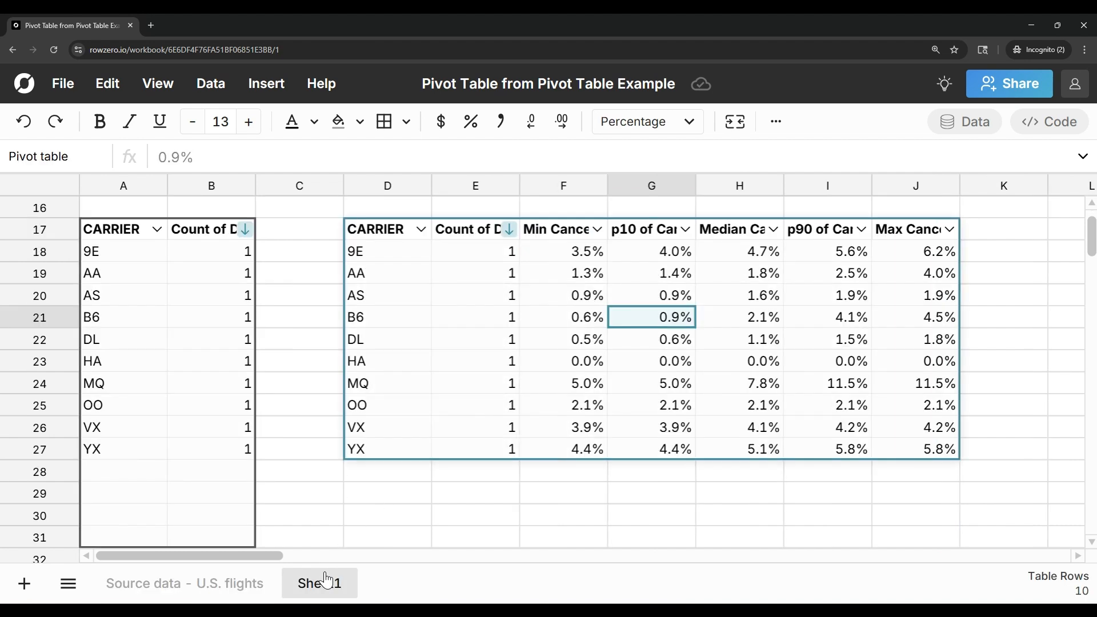
scroll(303, 368, up, 5)
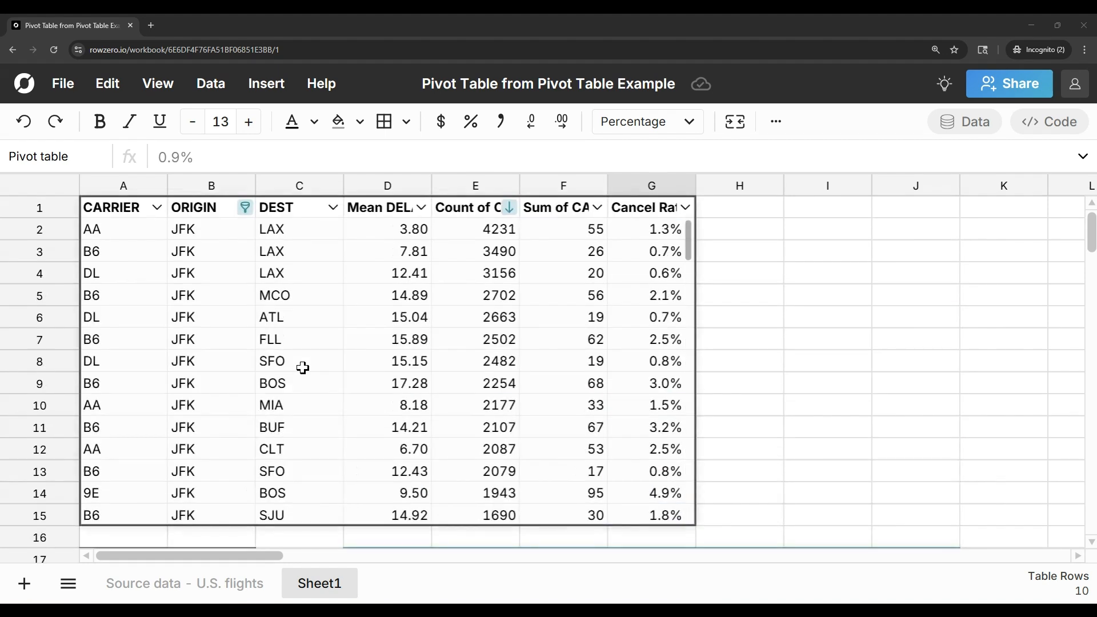